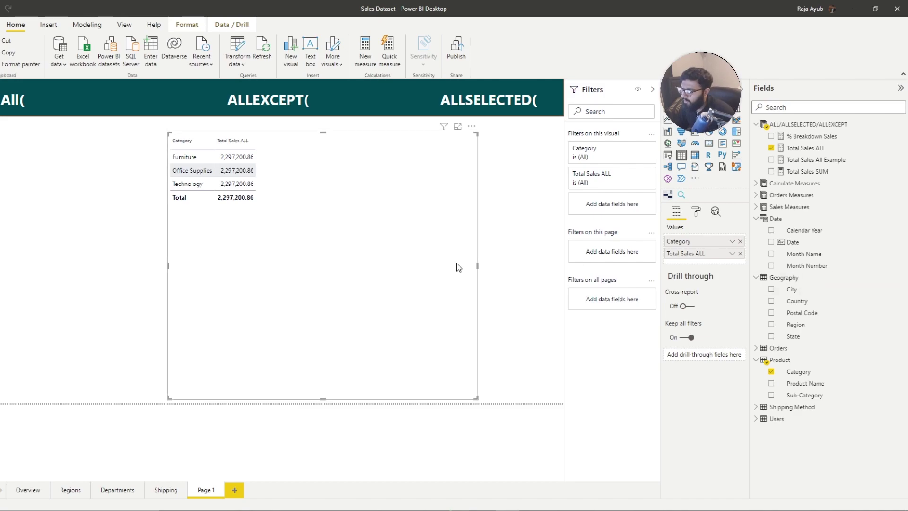
Add Sub-Category to the table's Values, placed between Category and Total Sales Example
{"action": "left_click_drag", "start_coordinate": [804, 396], "coordinate": [711, 256]}
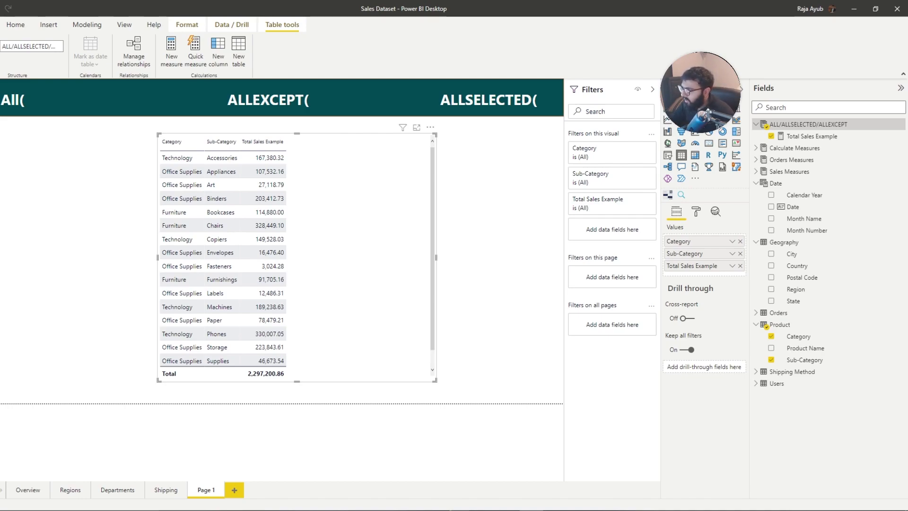
Remove Sub-Category from the table, narrow the visual and move it to the top-left corner
{"action": "left_click_drag", "start_coordinate": [389, 295], "coordinate": [347, 290]}
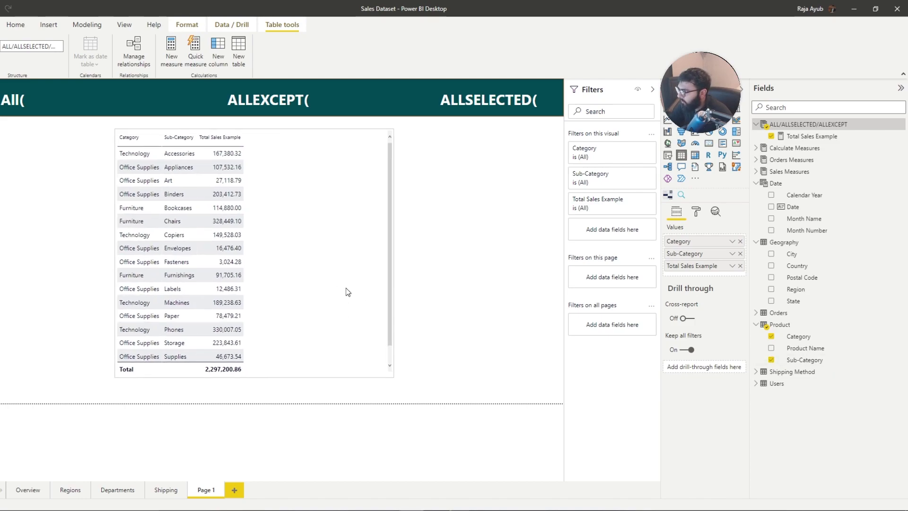
{"action": "left_click", "coordinate": [741, 254]}
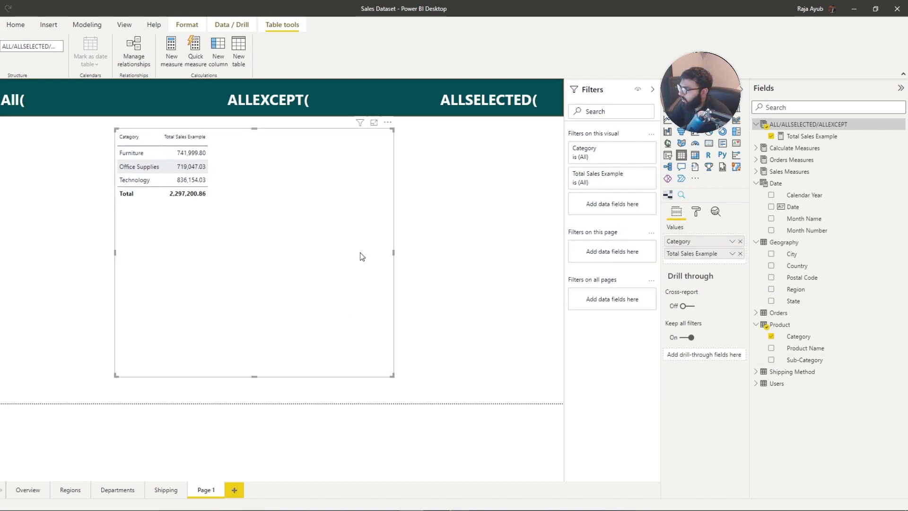
{"action": "left_click_drag", "start_coordinate": [367, 253], "coordinate": [319, 256]}
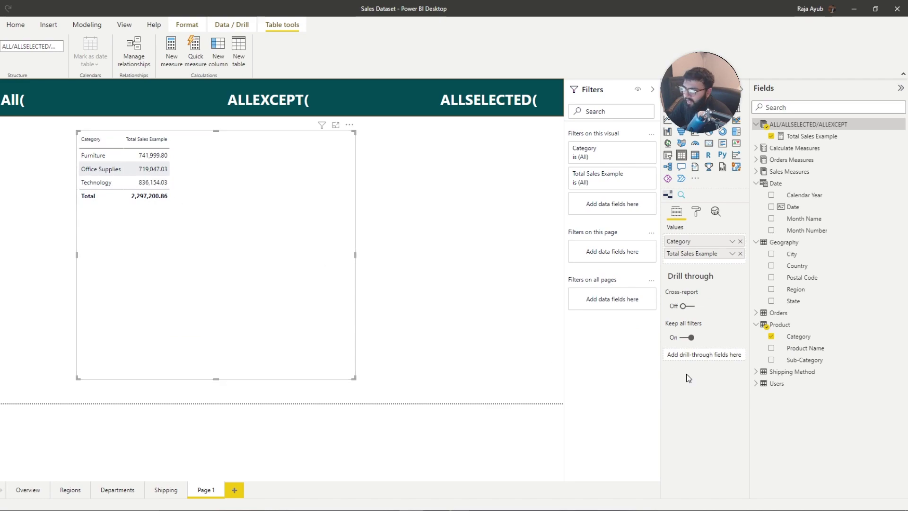
{"action": "left_click", "coordinate": [801, 337]}
{"action": "left_click", "coordinate": [812, 136]}
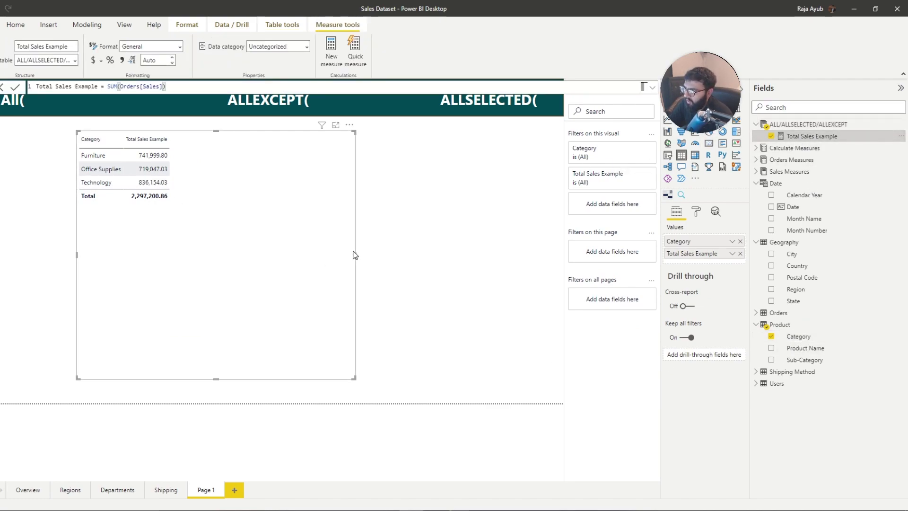
{"action": "left_click_drag", "start_coordinate": [355, 255], "coordinate": [160, 274]}
{"action": "left_click", "coordinate": [416, 262]}
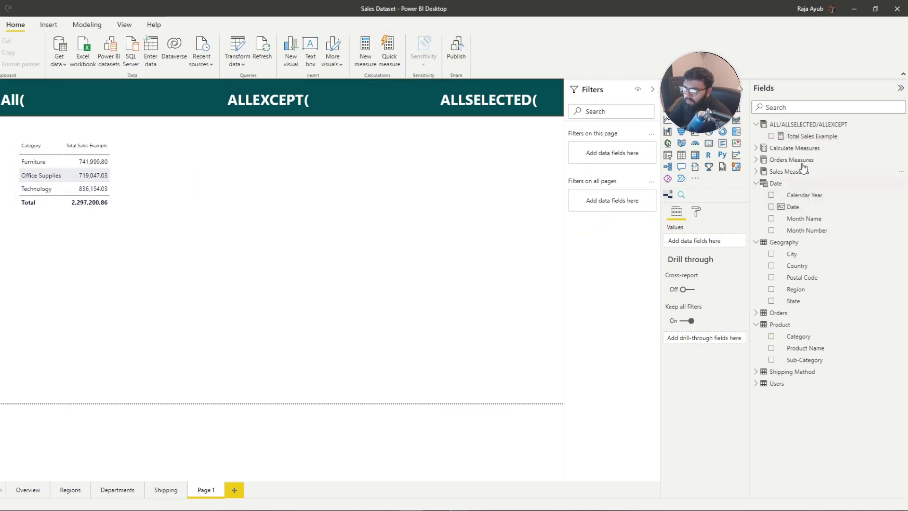
{"action": "left_click", "coordinate": [773, 137]}
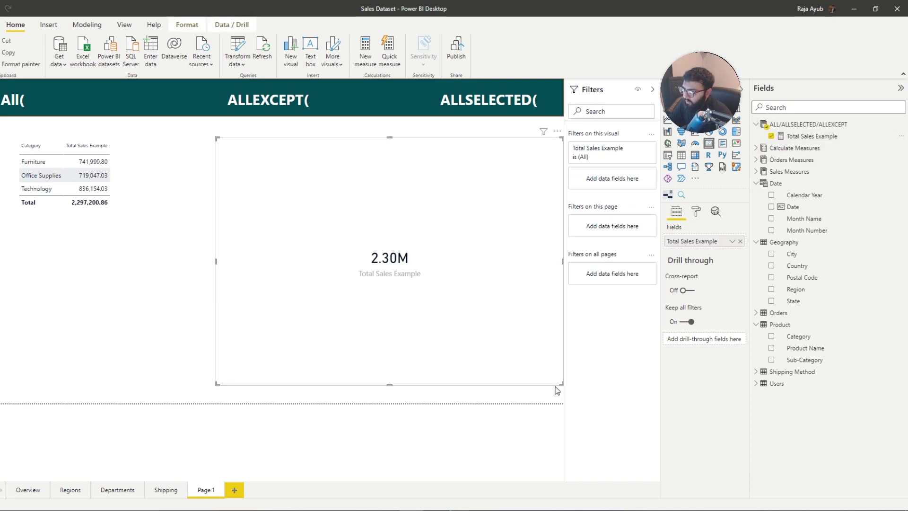
{"action": "left_click_drag", "start_coordinate": [560, 383], "coordinate": [436, 285]}
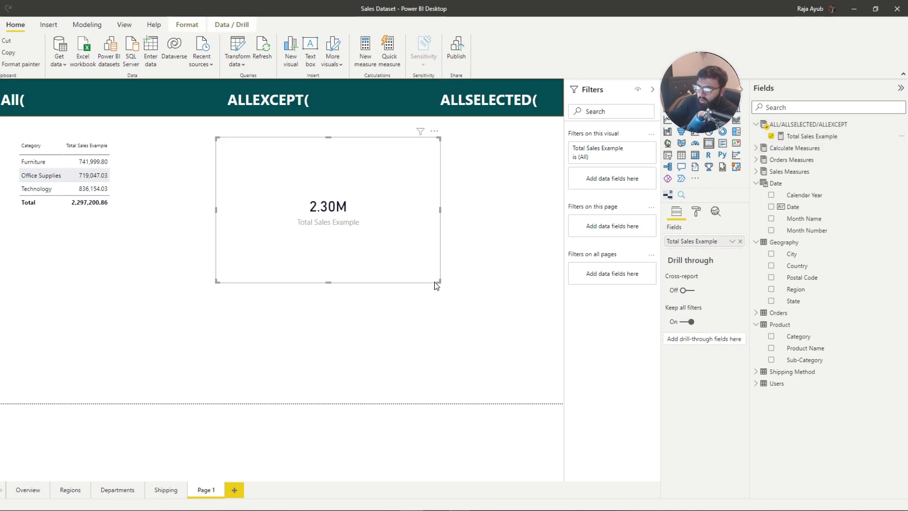
{"action": "left_click", "coordinate": [836, 137]}
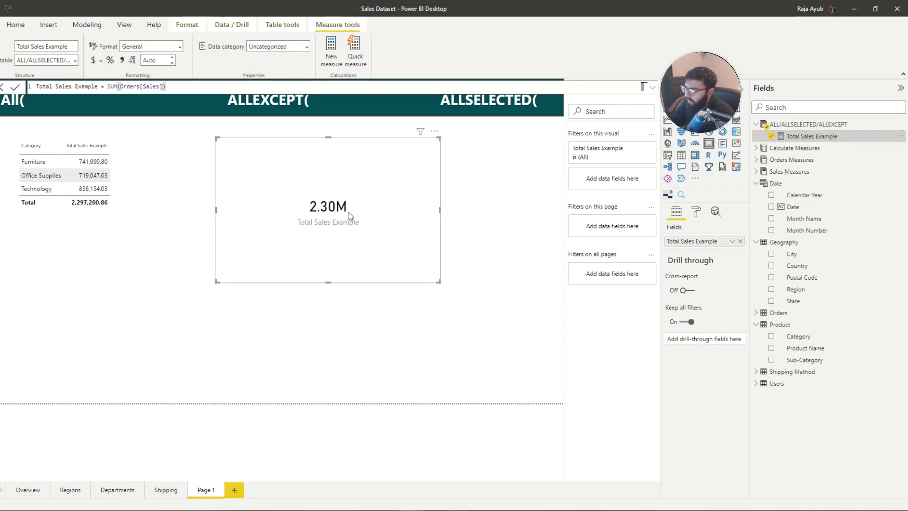
{"action": "left_click_drag", "start_coordinate": [332, 215], "coordinate": [395, 227]}
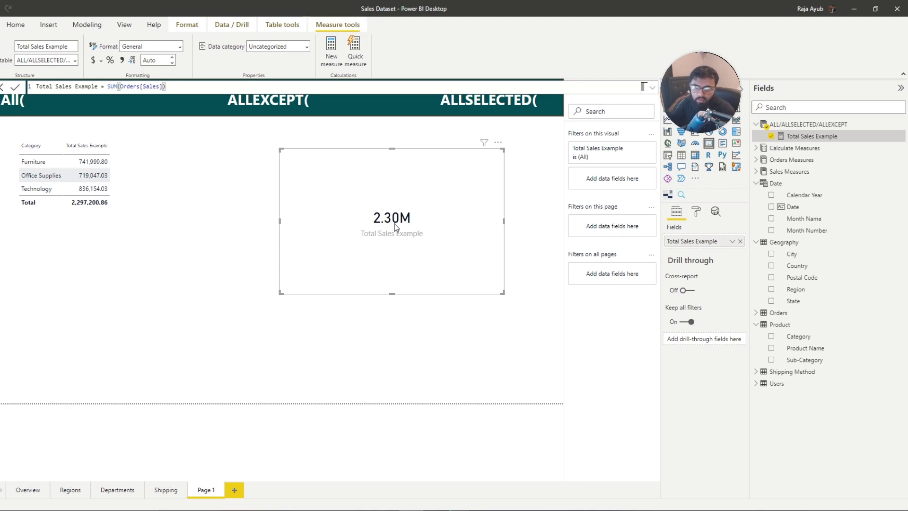
{"action": "left_click", "coordinate": [681, 154]}
{"action": "left_click_drag", "start_coordinate": [804, 336], "coordinate": [696, 238]}
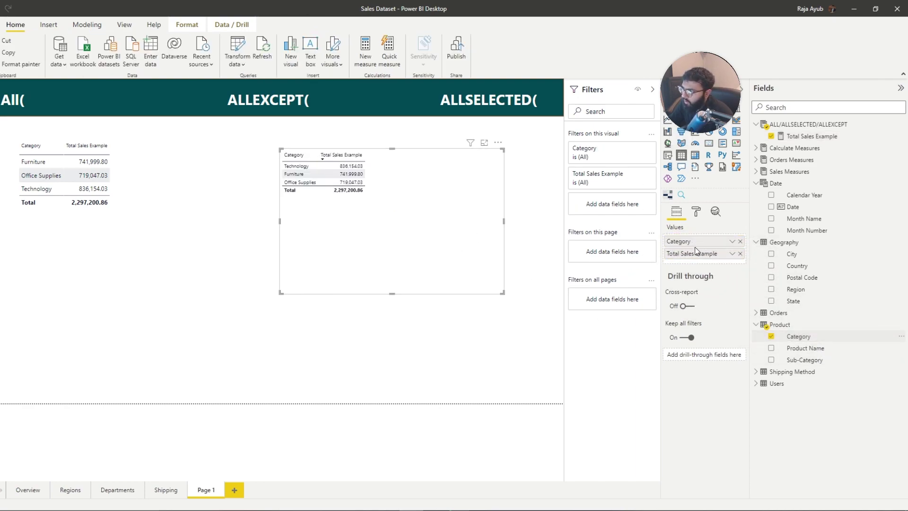
{"action": "left_click", "coordinate": [216, 233]}
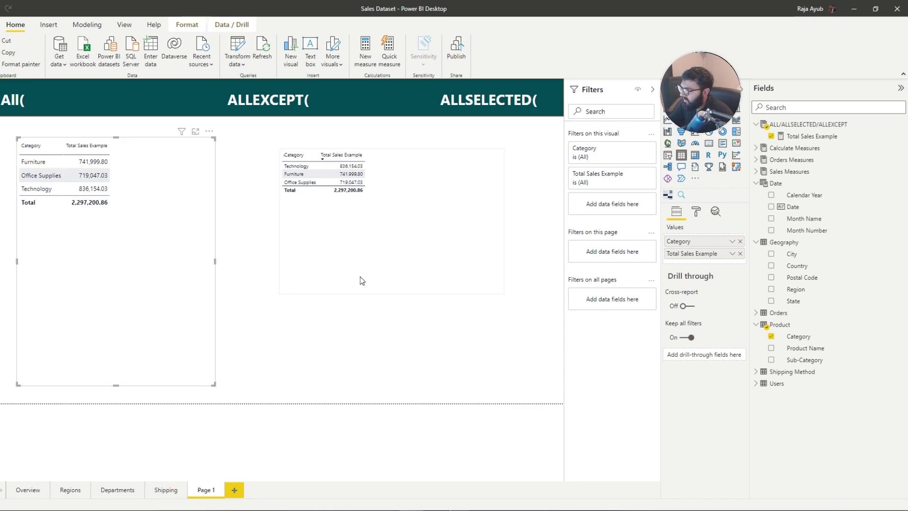
{"action": "left_click_drag", "start_coordinate": [360, 276], "coordinate": [369, 283]}
{"action": "left_click", "coordinate": [508, 149]}
Delete the duplicate table and move the original Category table toward the page centre
{"action": "left_click", "coordinate": [518, 184]}
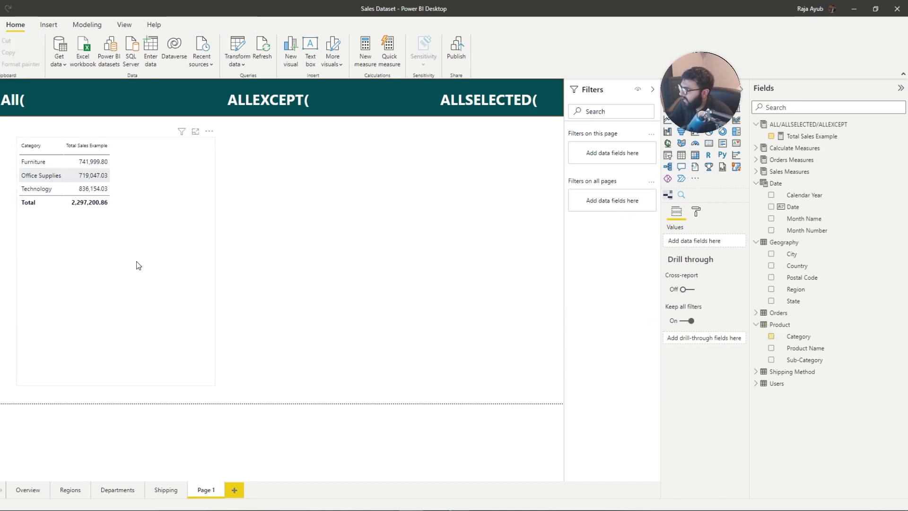
{"action": "left_click_drag", "start_coordinate": [128, 264], "coordinate": [339, 274]}
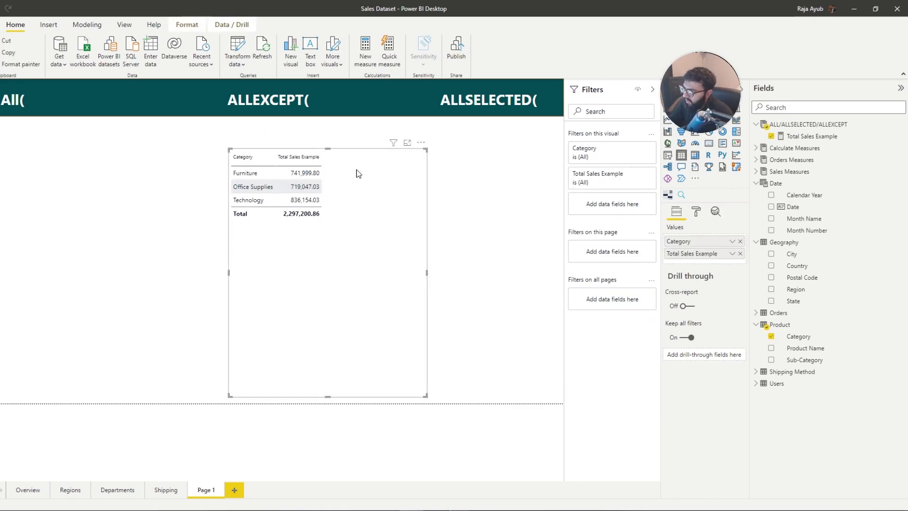
{"action": "left_click_drag", "start_coordinate": [351, 166], "coordinate": [319, 165]}
Switch the visual to a Card and back to a Table, re-adding Category
{"action": "left_click", "coordinate": [709, 143]}
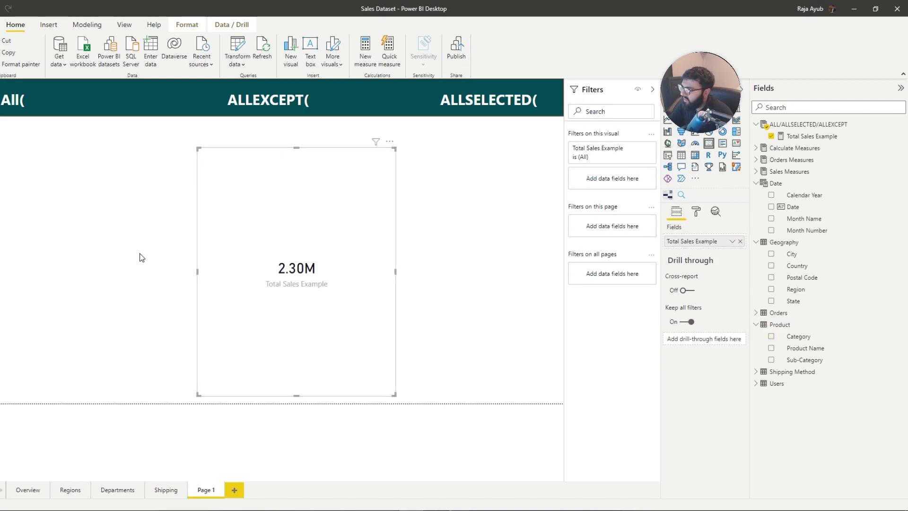
{"action": "left_click", "coordinate": [681, 155]}
{"action": "left_click", "coordinate": [772, 336]}
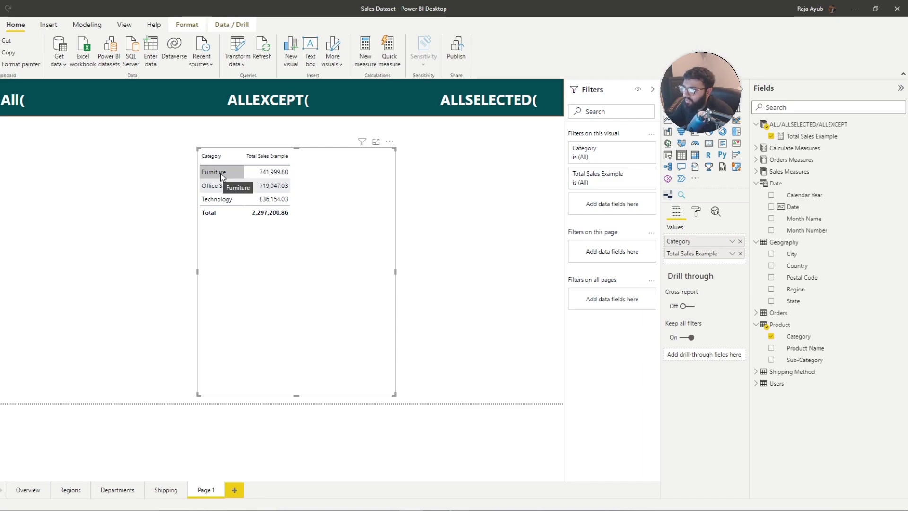
{"action": "left_click", "coordinate": [809, 338]}
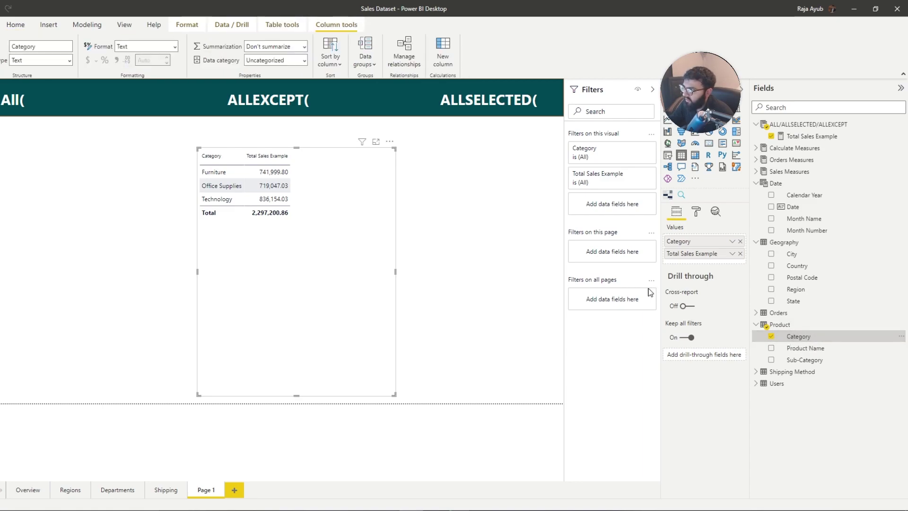
{"action": "left_click_drag", "start_coordinate": [816, 363], "coordinate": [711, 251]}
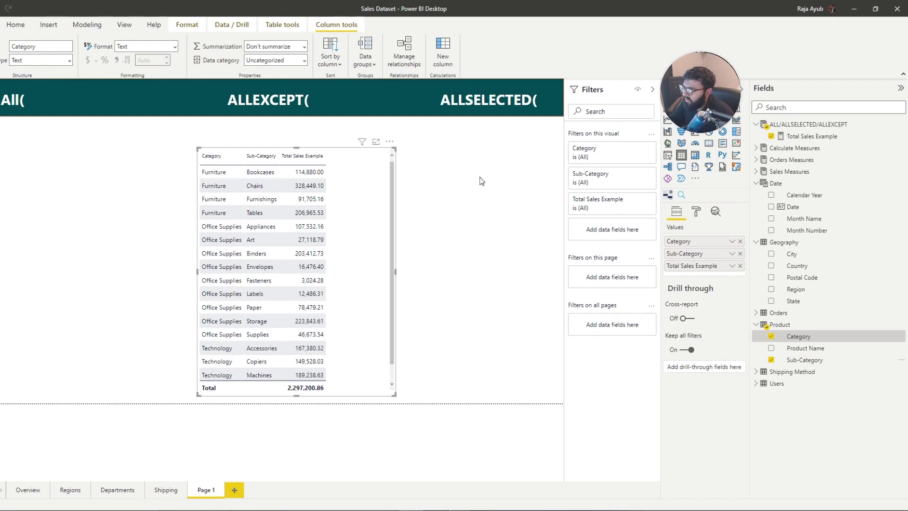
{"action": "left_click", "coordinate": [807, 138]}
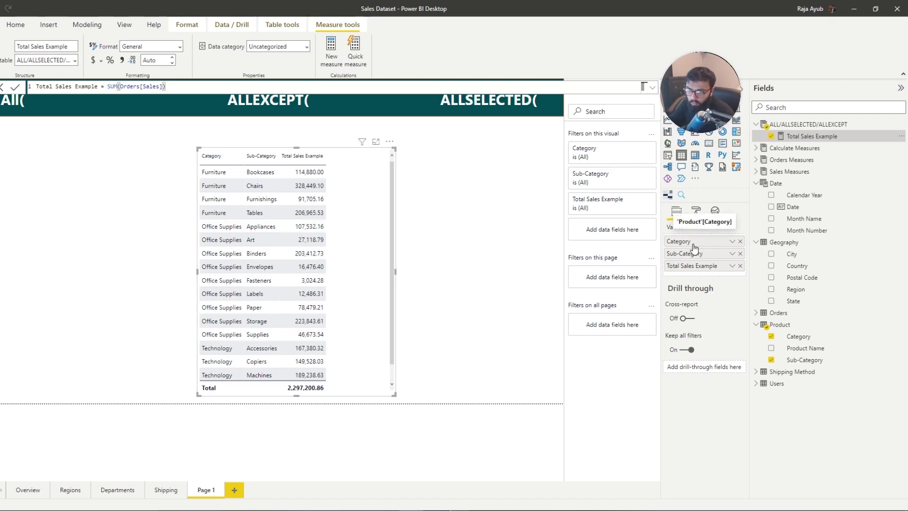
{"action": "left_click", "coordinate": [510, 244]}
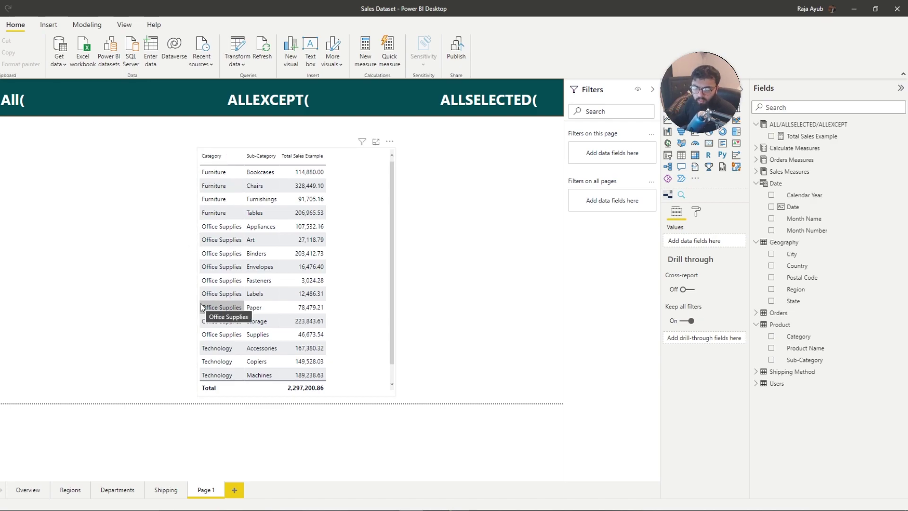
{"action": "left_click", "coordinate": [359, 259]}
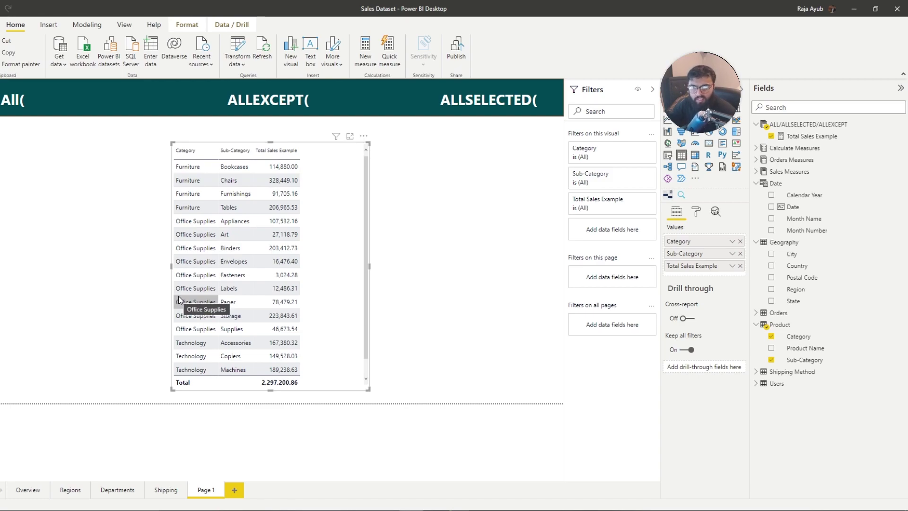
{"action": "left_click", "coordinate": [740, 254]}
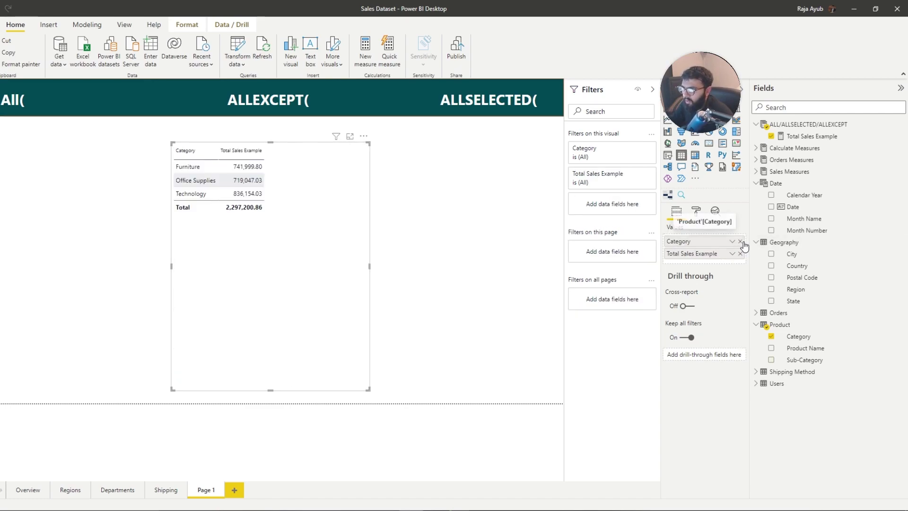
{"action": "left_click", "coordinate": [810, 124]}
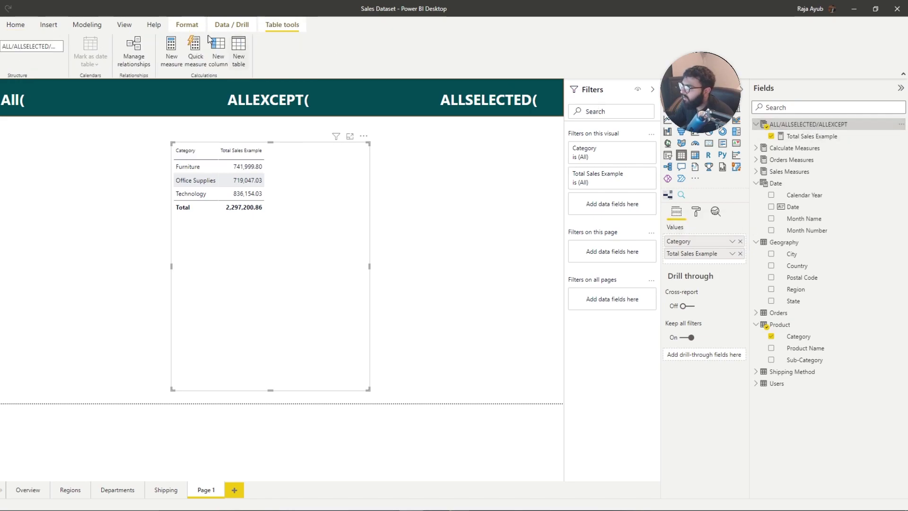
Create the measure Total Sales ALL = CALCULATE([Total Sales], ALL('Product'[Category]))
{"action": "left_click", "coordinate": [171, 47]}
{"action": "type", "text": "C"}
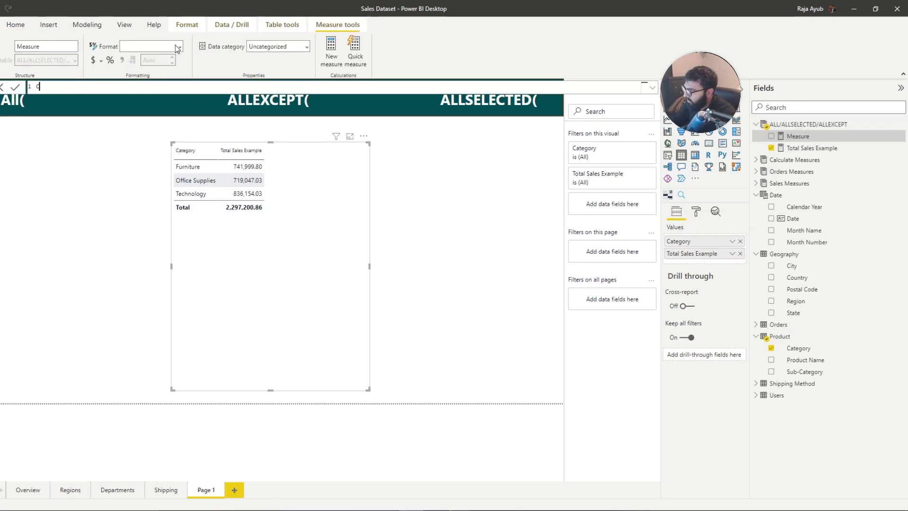
{"action": "type", "text": "AL"}
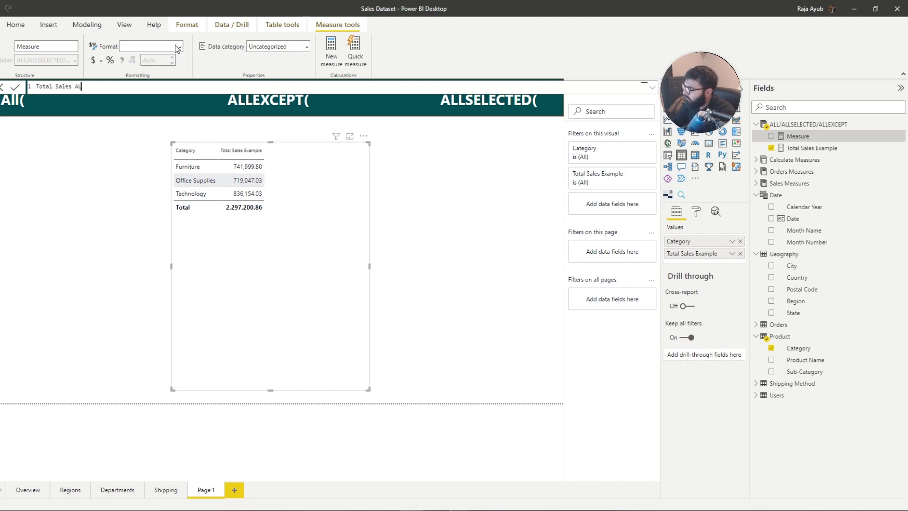
{"action": "type", "text": "CCALC"}
{"action": "key", "text": "Tab"}
{"action": "type", "text": "Total"}
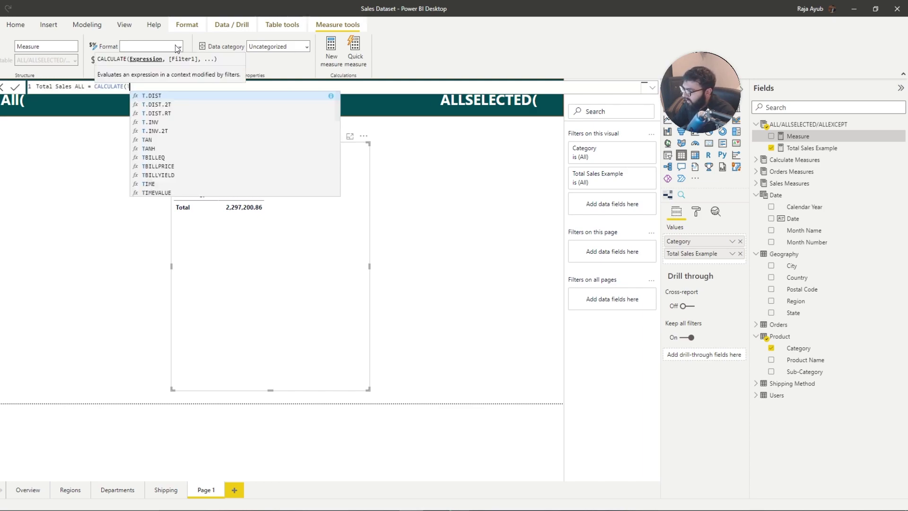
{"action": "key", "text": "Down"}
{"action": "key", "text": "Down"}
{"action": "key", "text": "Down"}
{"action": "key", "text": "Down"}
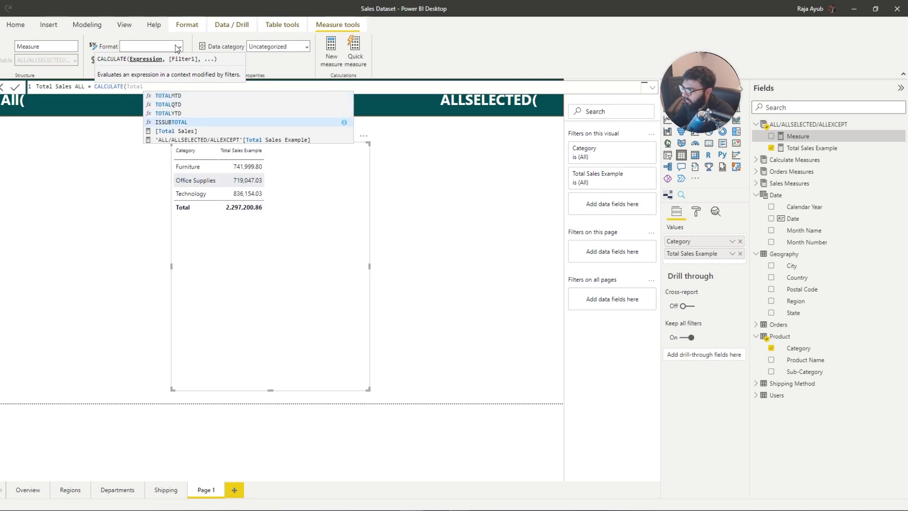
{"action": "key", "text": "Tab"}
{"action": "type", "text": ", ALL("}
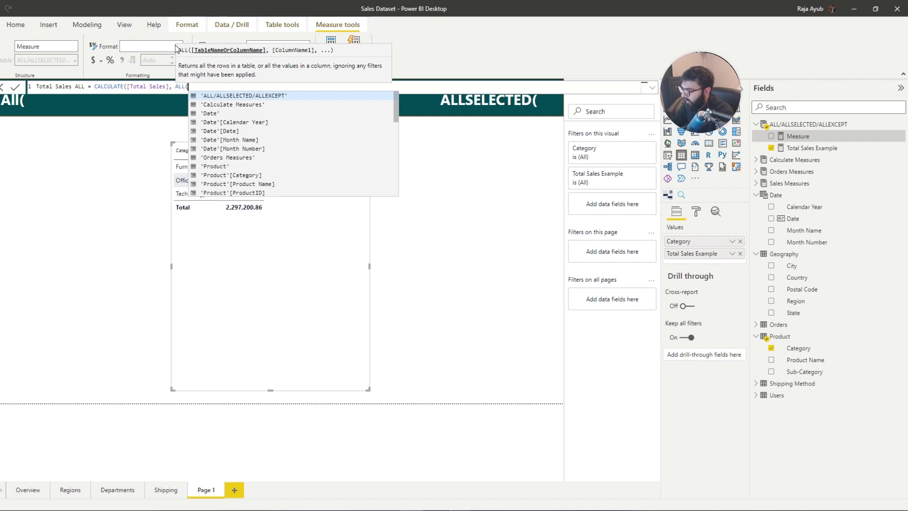
{"action": "type", "text": "Cate"}
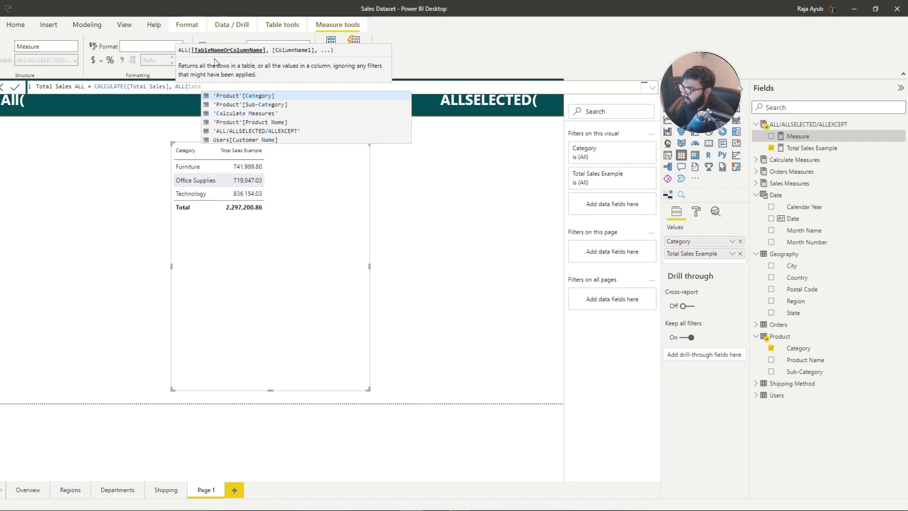
{"action": "key", "text": "Tab"}
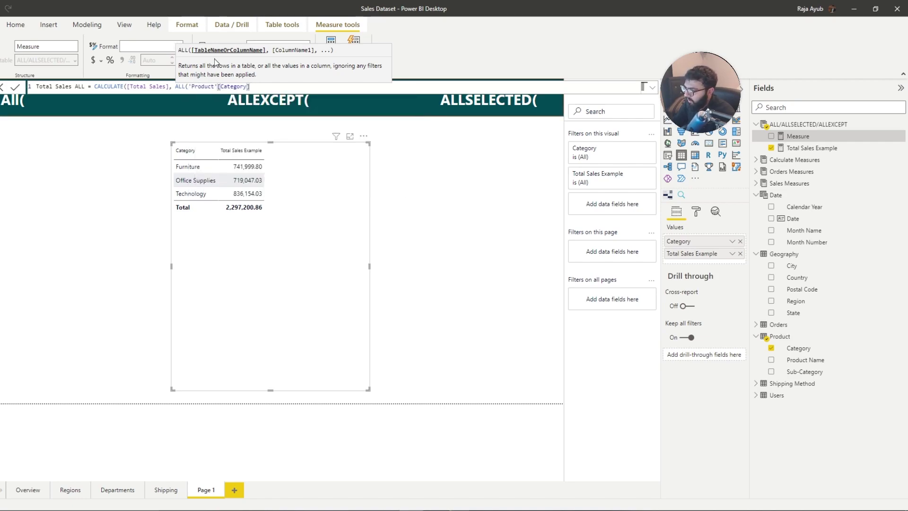
{"action": "type", "text": ")"}
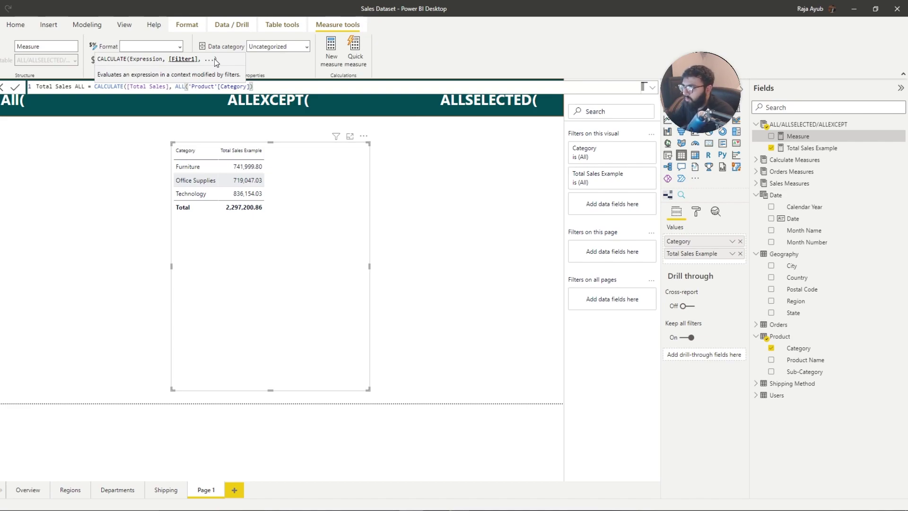
{"action": "key", "text": "Return"}
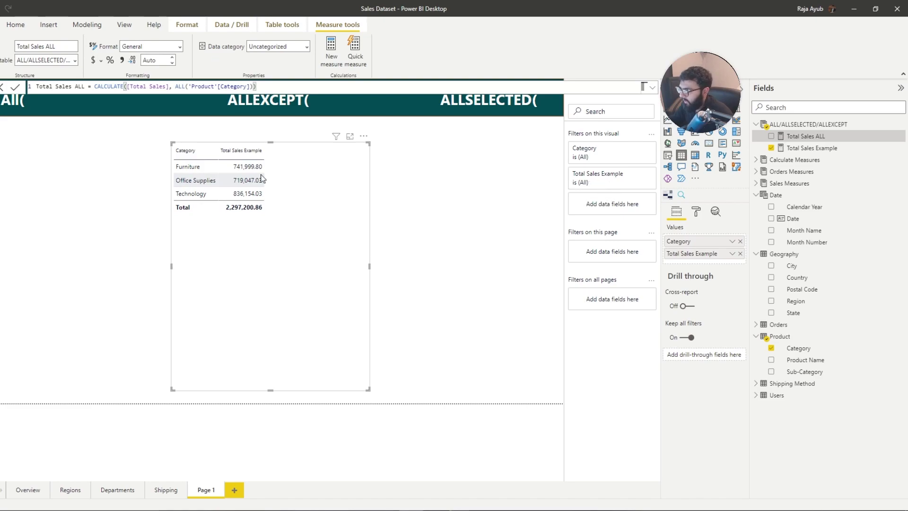
Replace Total Sales Example with Total Sales ALL in the existing Category table
{"action": "left_click_drag", "start_coordinate": [820, 142], "coordinate": [672, 250]}
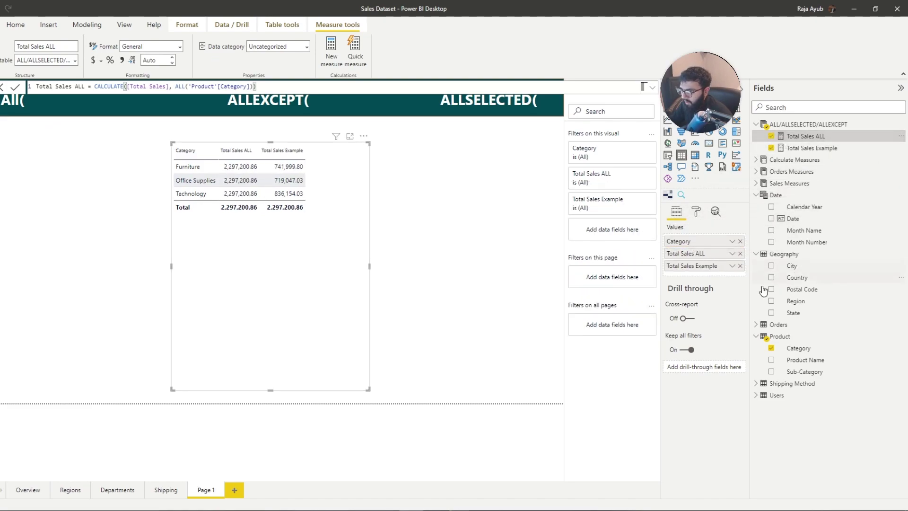
{"action": "left_click", "coordinate": [740, 266]}
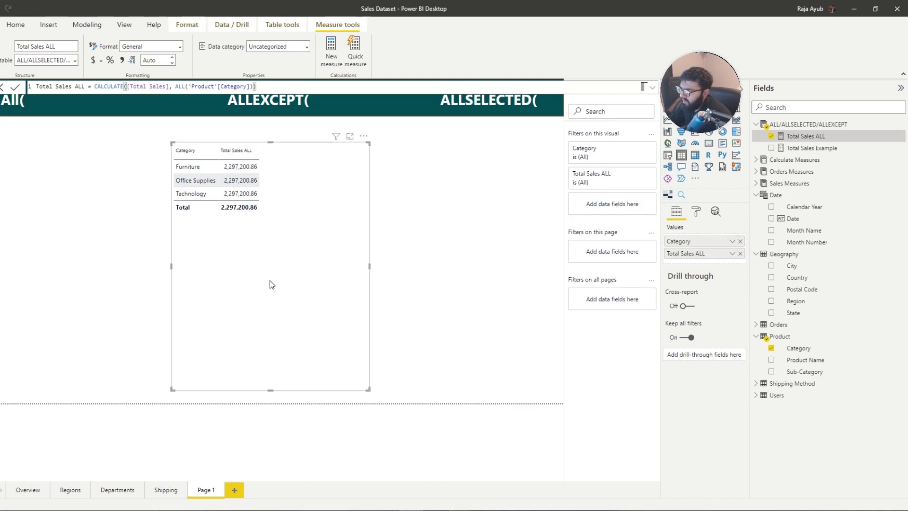
{"action": "left_click", "coordinate": [476, 277]}
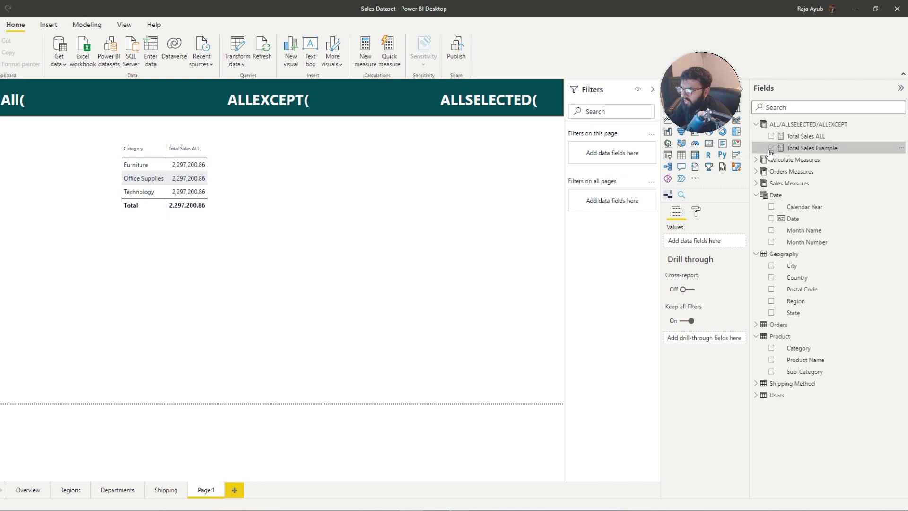
Create a second table of Total Sales Example by Category on the page's right side
{"action": "left_click", "coordinate": [771, 149]}
{"action": "left_click_drag", "start_coordinate": [100, 300], "coordinate": [544, 303]}
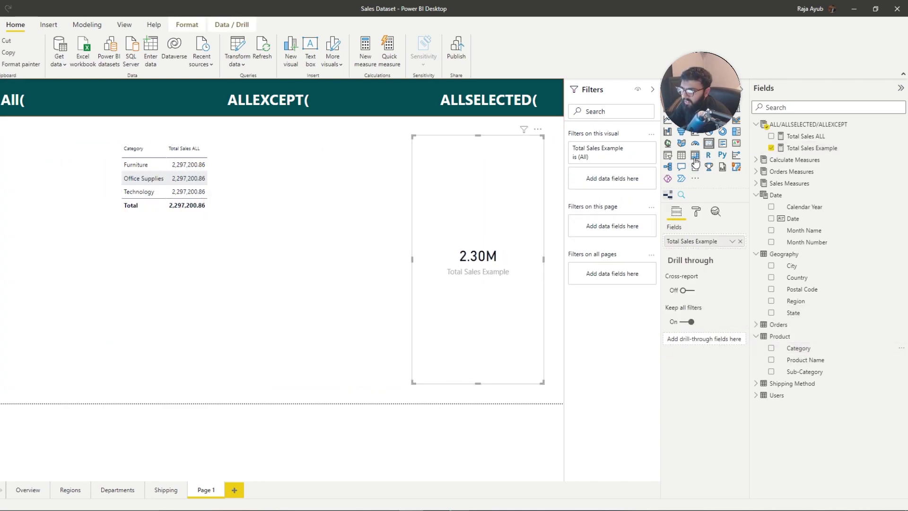
{"action": "left_click", "coordinate": [681, 154]}
{"action": "left_click_drag", "start_coordinate": [799, 348], "coordinate": [691, 242]}
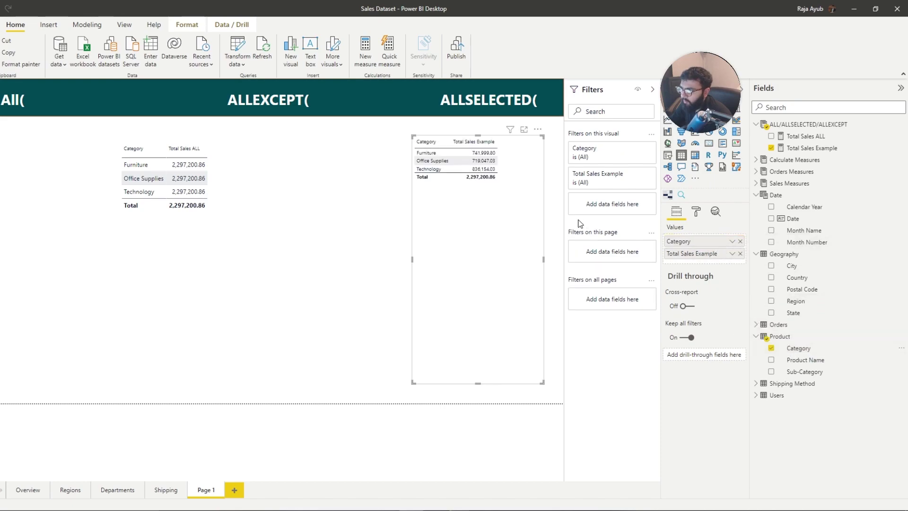
Check the Total Sales ALL formula, then move that table to the left edge under All(
{"action": "left_click_drag", "start_coordinate": [485, 221], "coordinate": [465, 226]}
{"action": "left_click", "coordinate": [217, 301]}
{"action": "left_click", "coordinate": [819, 138]}
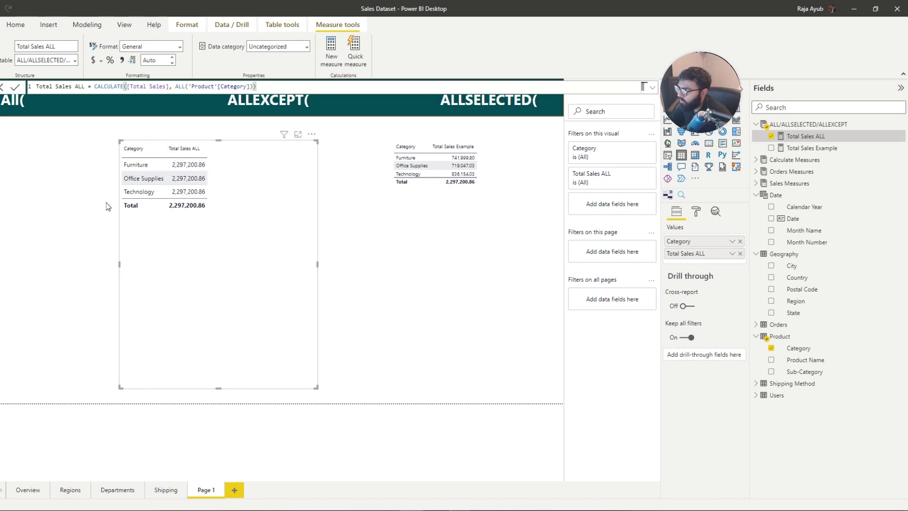
{"action": "left_click", "coordinate": [327, 269]}
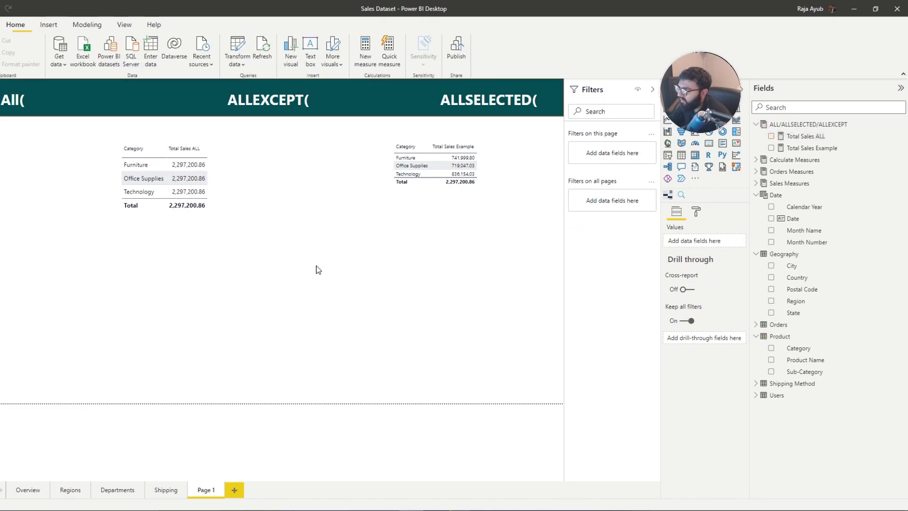
{"action": "left_click_drag", "start_coordinate": [192, 267], "coordinate": [90, 265]}
{"action": "left_click", "coordinate": [300, 277]}
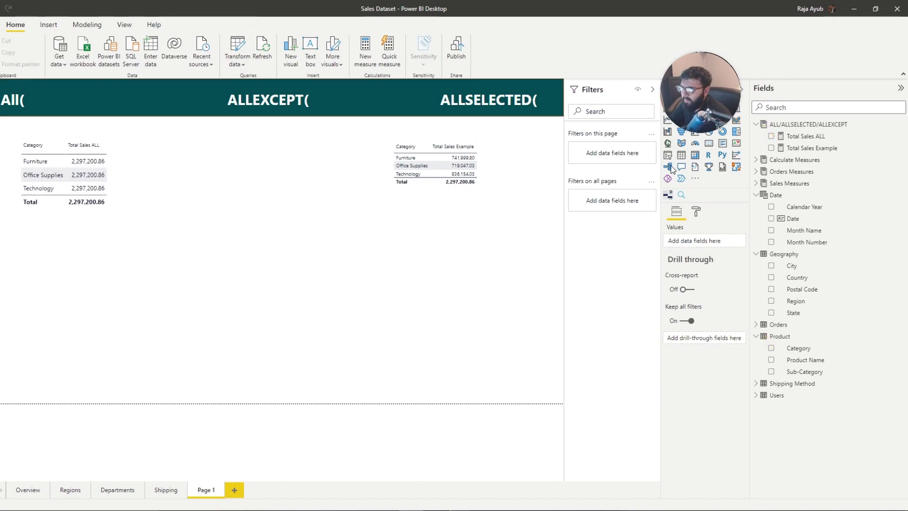
Add a Total Sales ALL visual under ALLEXCEPT( and delete the Total Sales Example table
{"action": "left_click", "coordinate": [709, 155]}
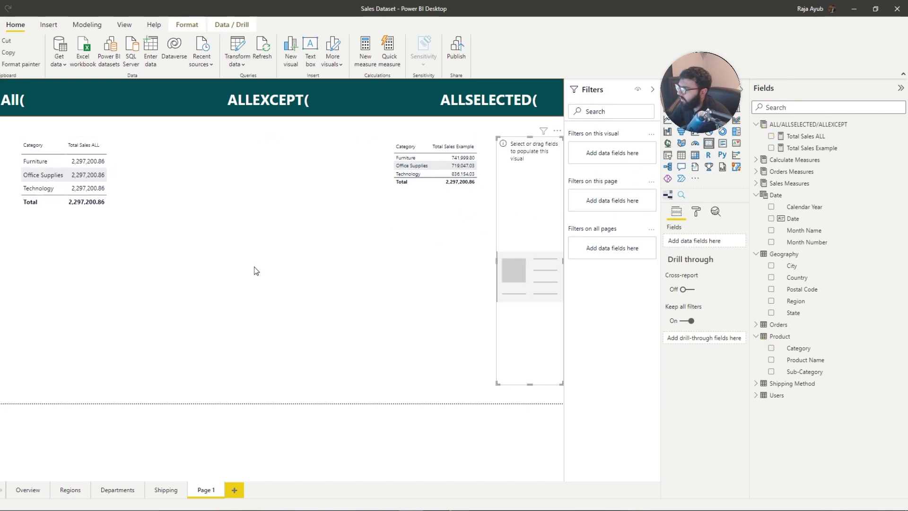
{"action": "left_click_drag", "start_coordinate": [537, 300], "coordinate": [299, 325]}
{"action": "left_click", "coordinate": [772, 136]}
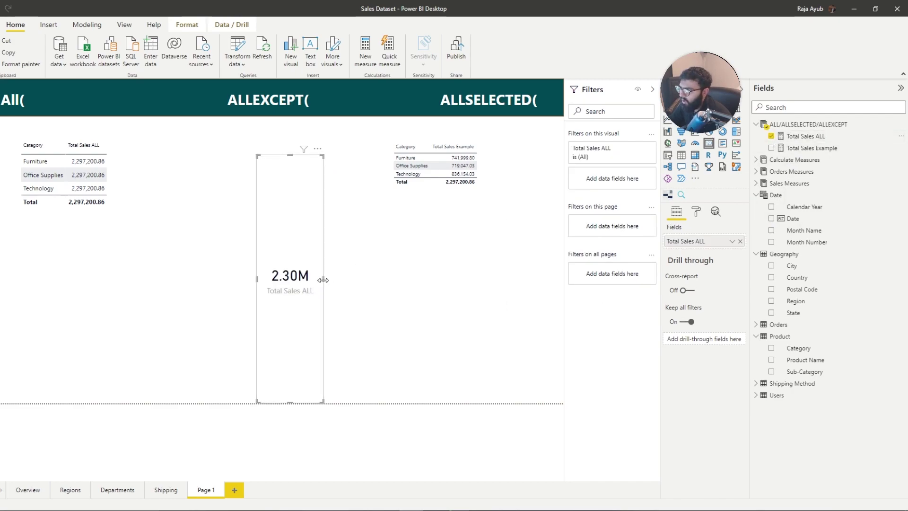
{"action": "left_click_drag", "start_coordinate": [323, 280], "coordinate": [340, 280]}
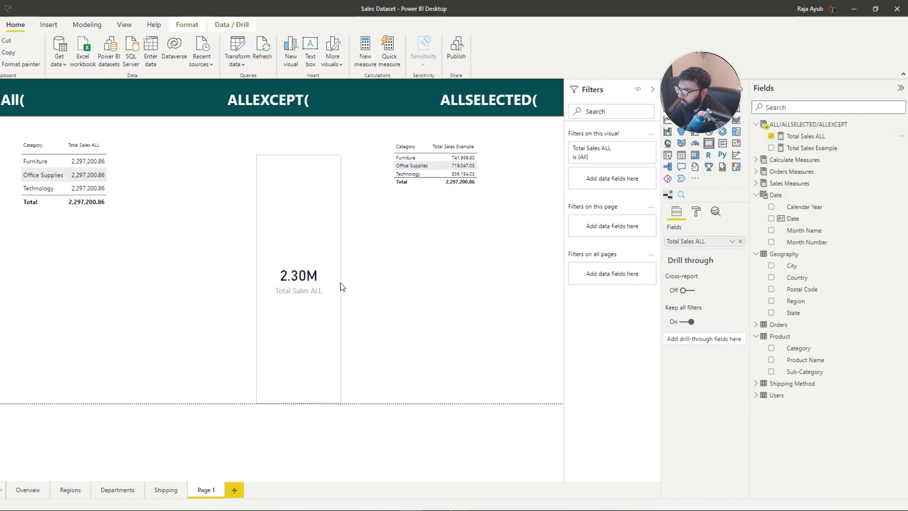
{"action": "left_click", "coordinate": [488, 221]}
{"action": "key", "text": "Delete"}
Turn the new visual into a Sub-Category table of Total Sales ALL and resize it
{"action": "left_click_drag", "start_coordinate": [343, 298], "coordinate": [395, 266]}
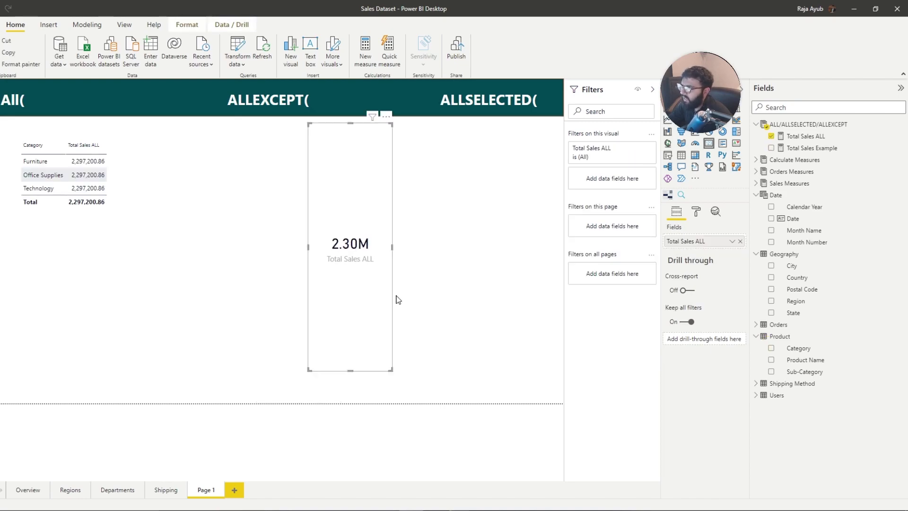
{"action": "left_click", "coordinate": [682, 157]}
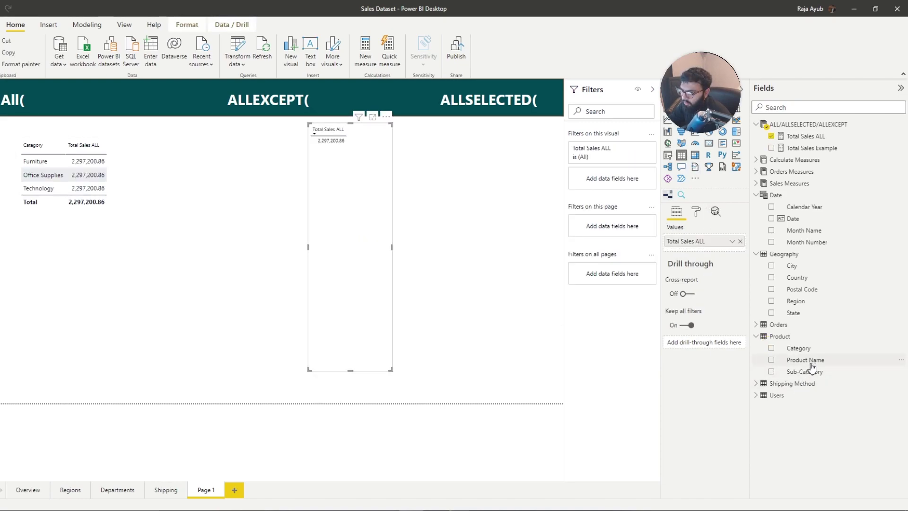
{"action": "left_click_drag", "start_coordinate": [810, 371], "coordinate": [701, 250]}
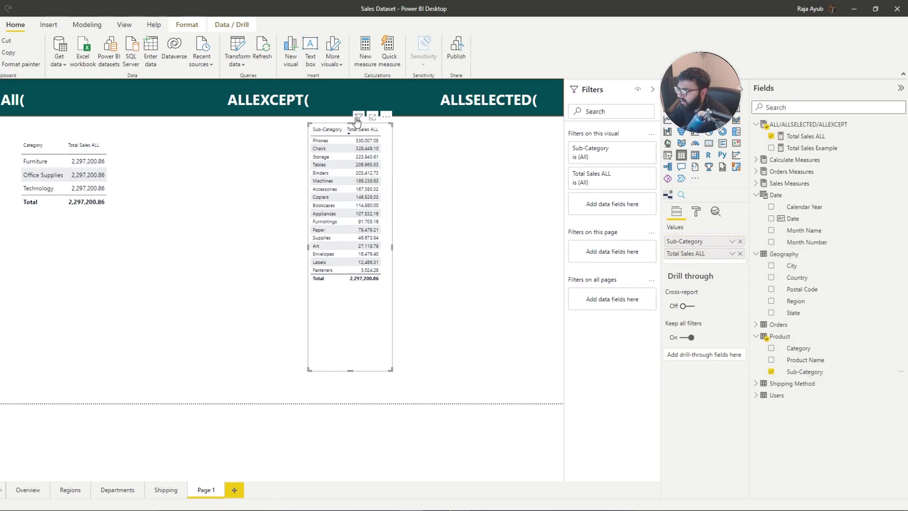
{"action": "left_click_drag", "start_coordinate": [350, 122], "coordinate": [350, 153]}
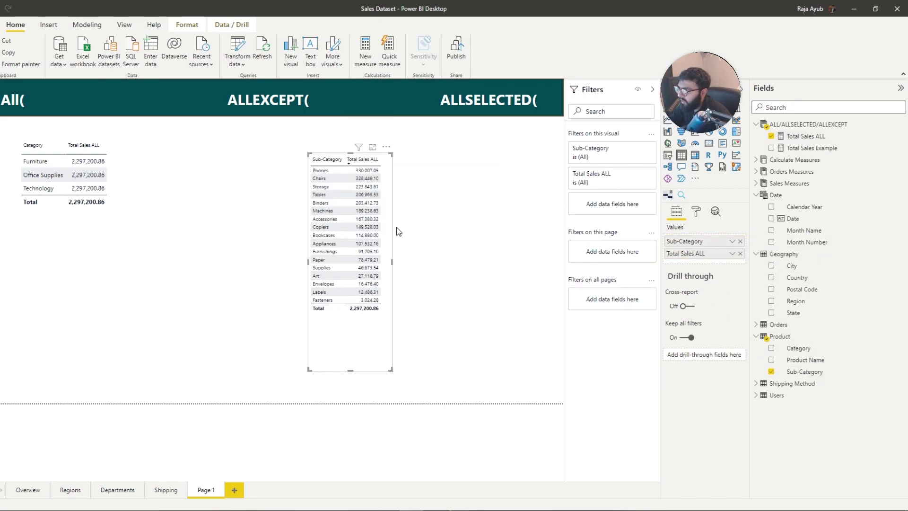
{"action": "left_click_drag", "start_coordinate": [392, 260], "coordinate": [439, 263]}
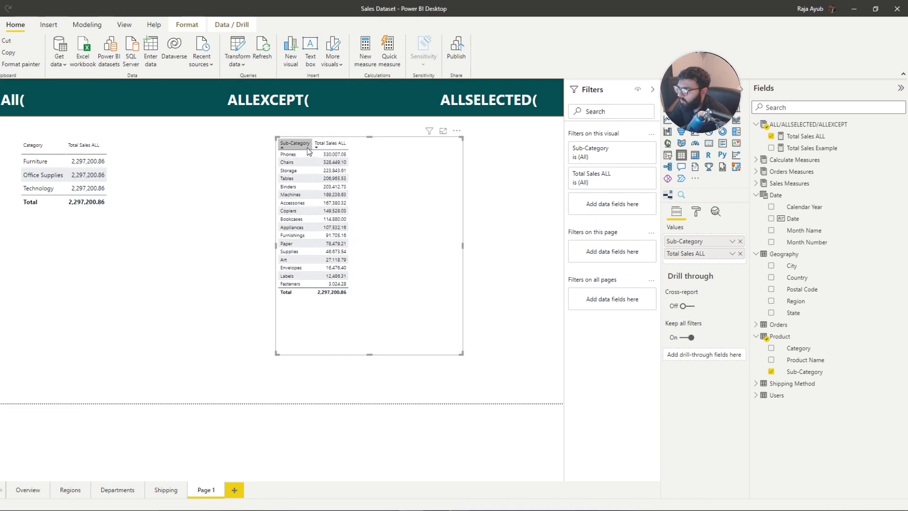
{"action": "left_click_drag", "start_coordinate": [311, 144], "coordinate": [336, 144]}
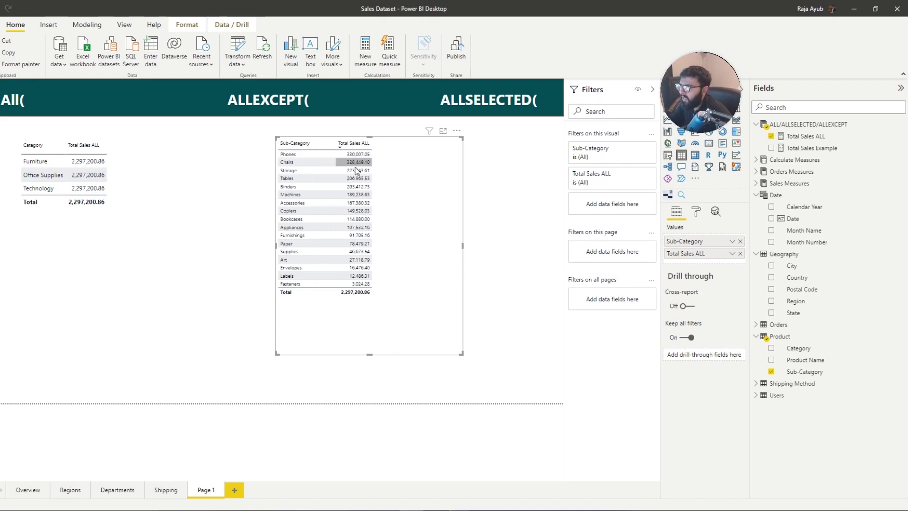
{"action": "left_click", "coordinate": [822, 136]}
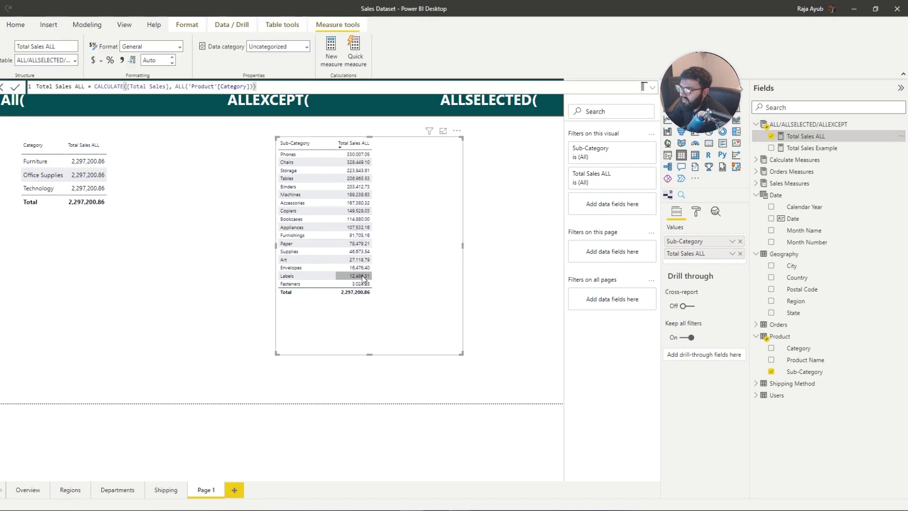
{"action": "left_click", "coordinate": [134, 247]}
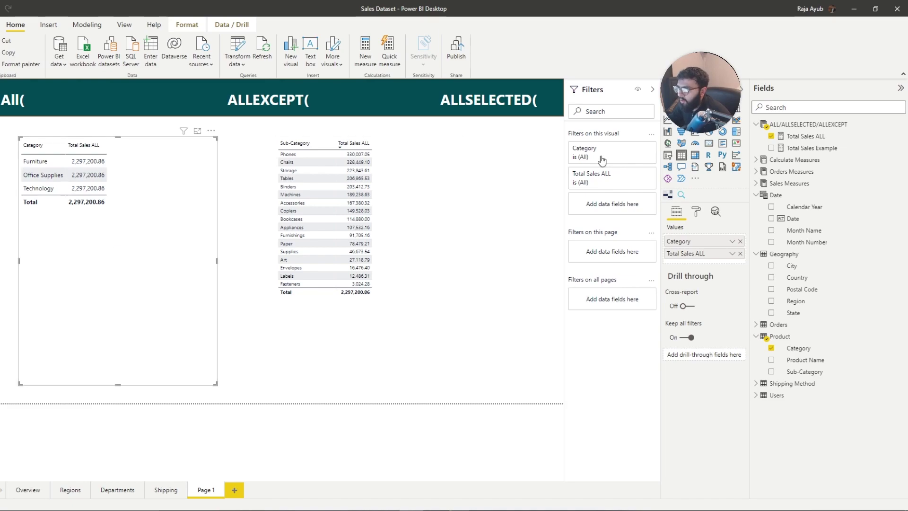
{"action": "left_click", "coordinate": [835, 136]}
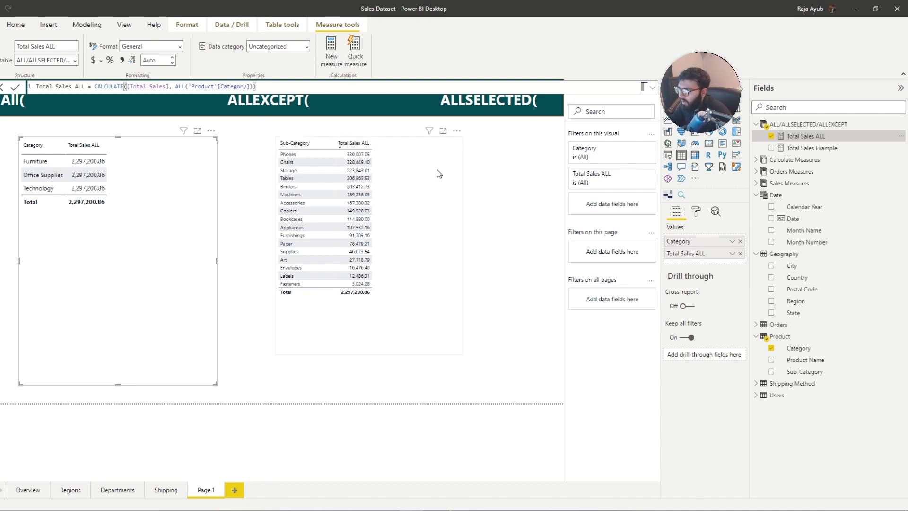
{"action": "left_click", "coordinate": [449, 192]}
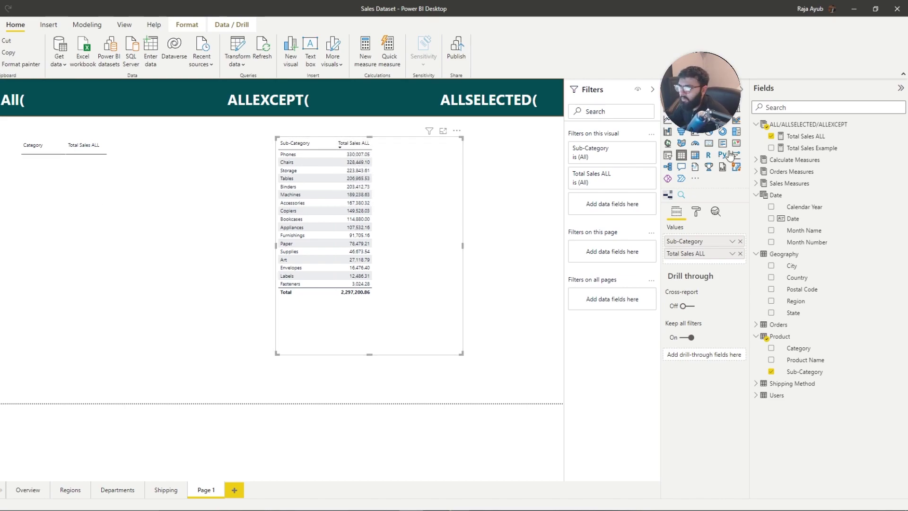
{"action": "left_click", "coordinate": [806, 137]}
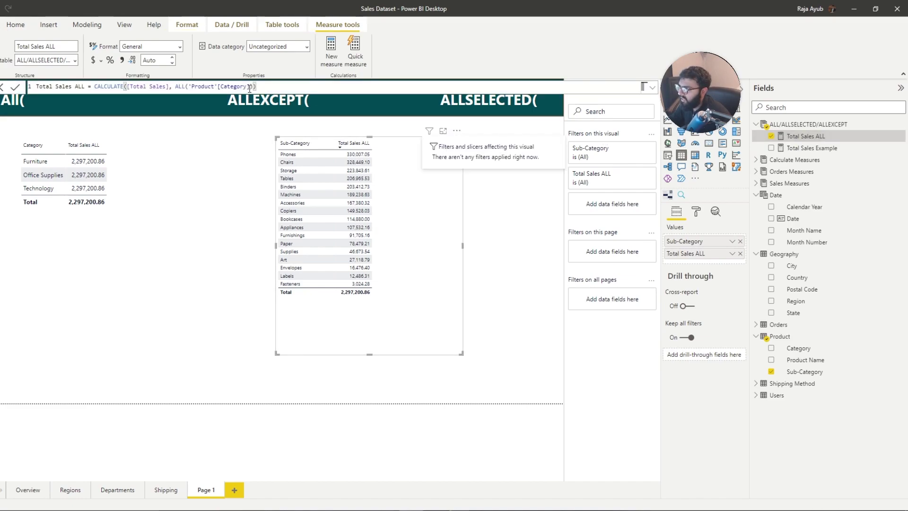
Change the ALL argument in Total Sales ALL to 'Product'[Sub-Category]
{"action": "left_click_drag", "start_coordinate": [249, 86], "coordinate": [193, 89]}
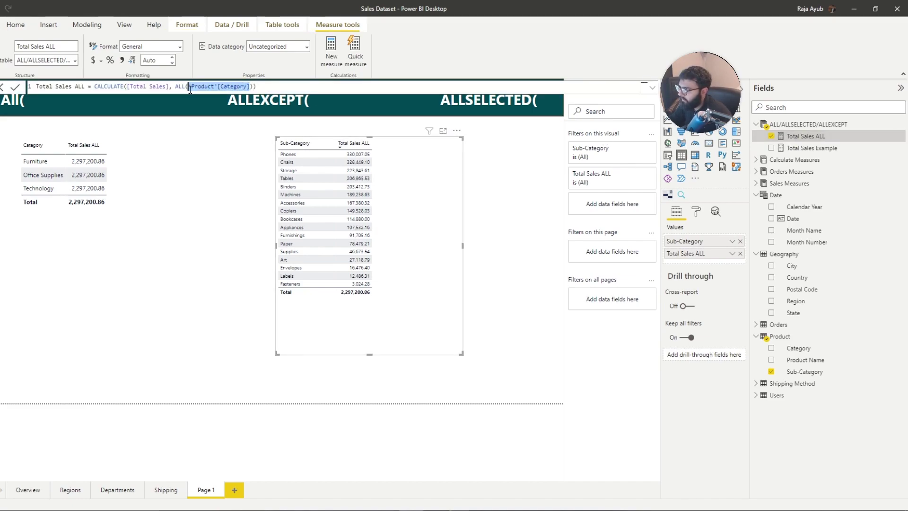
{"action": "type", "text": "Prod"}
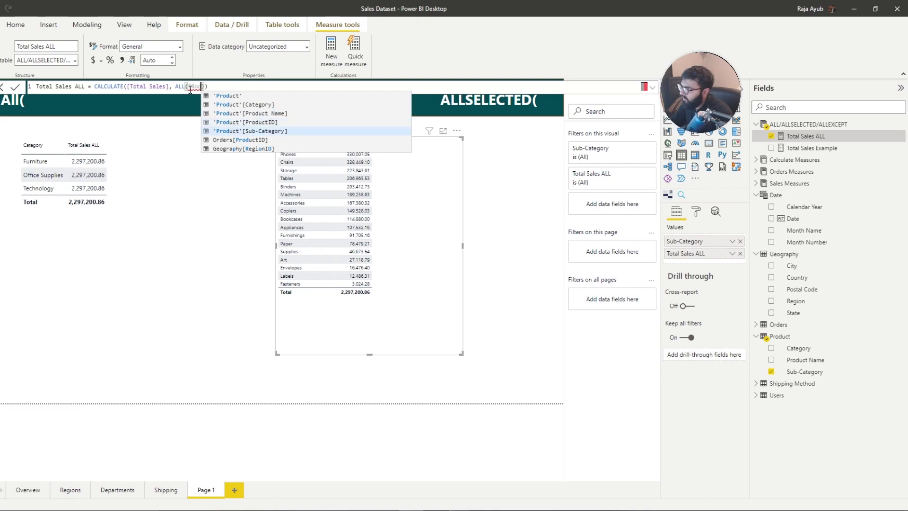
{"action": "key", "text": "Down"}
{"action": "key", "text": "Tab"}
{"action": "key", "text": "Return"}
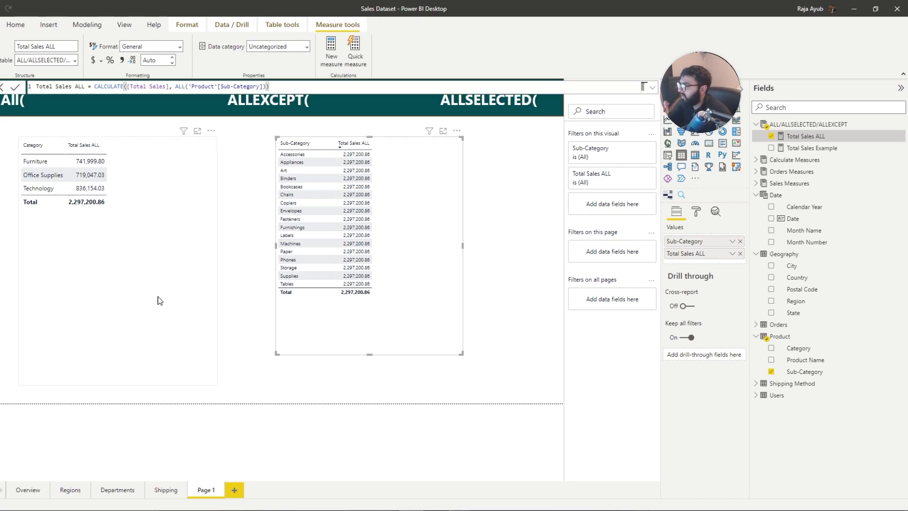
Delete the Sub-Category table, leaving only the Category table
{"action": "left_click", "coordinate": [150, 301]}
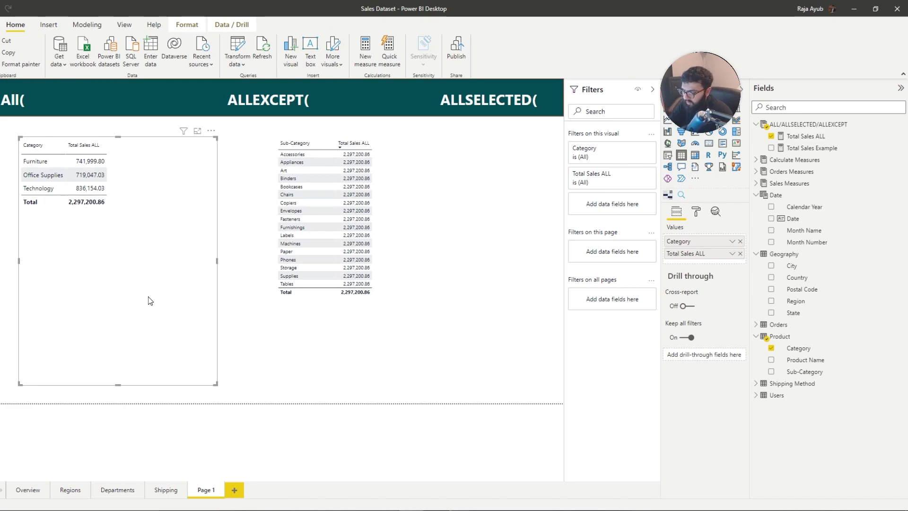
{"action": "left_click", "coordinate": [306, 326]}
{"action": "key", "text": "Delete"}
Move the Category table toward the page centre and remove Category from its Values
{"action": "left_click_drag", "start_coordinate": [142, 314], "coordinate": [238, 313]}
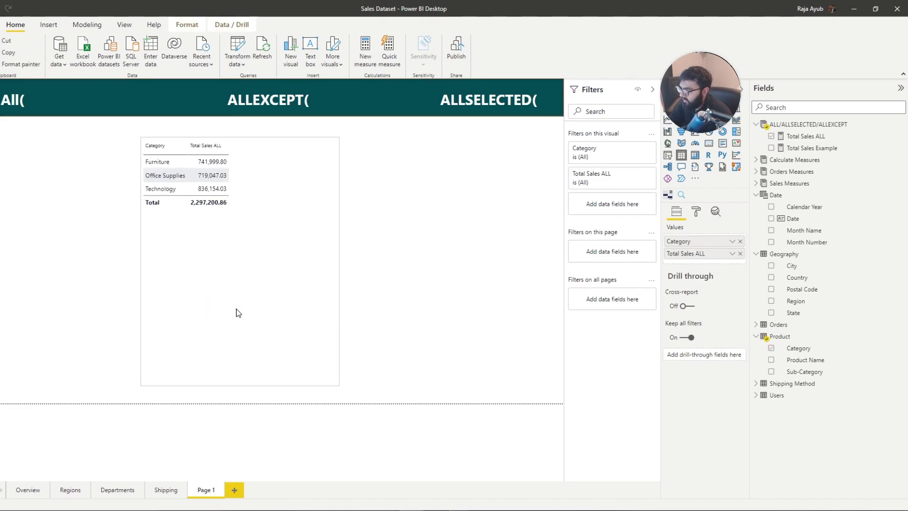
{"action": "left_click", "coordinate": [805, 136]}
{"action": "left_click", "coordinate": [239, 239]}
{"action": "left_click", "coordinate": [741, 242]}
Add Sub-Category and then Category as columns, enlarge the table, and sort by Category
{"action": "left_click_drag", "start_coordinate": [799, 376], "coordinate": [696, 239]}
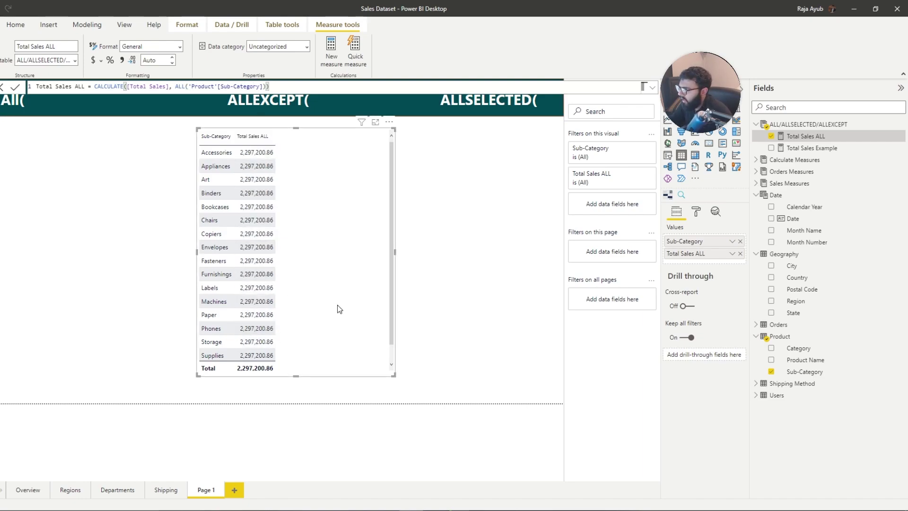
{"action": "left_click", "coordinate": [450, 301]}
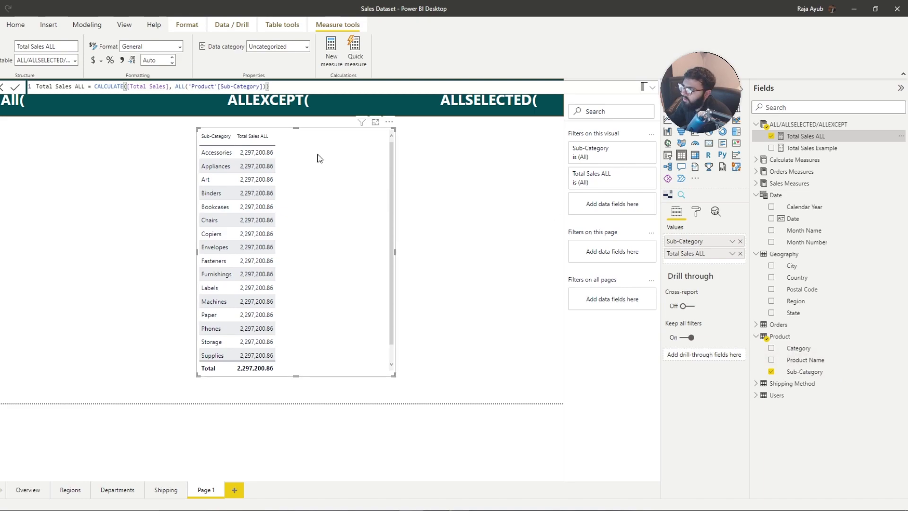
{"action": "left_click_drag", "start_coordinate": [798, 351], "coordinate": [705, 240]}
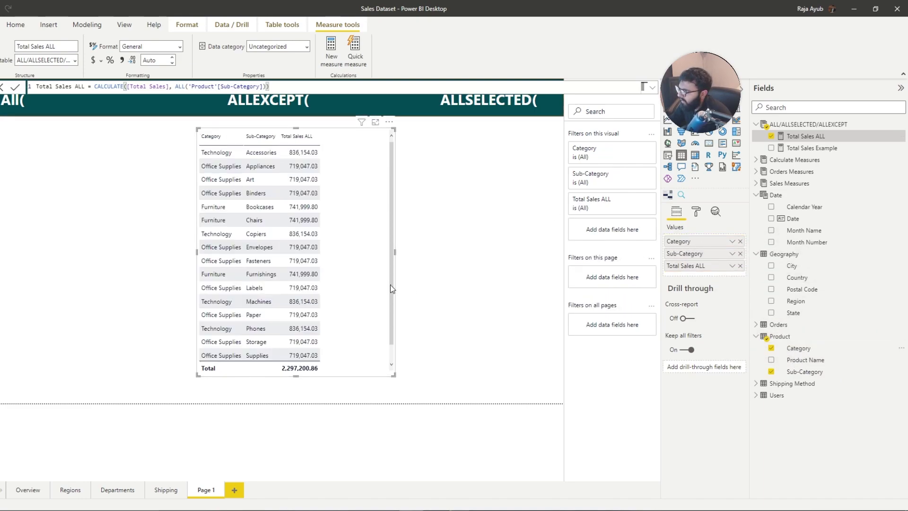
{"action": "left_click_drag", "start_coordinate": [392, 376], "coordinate": [425, 392]}
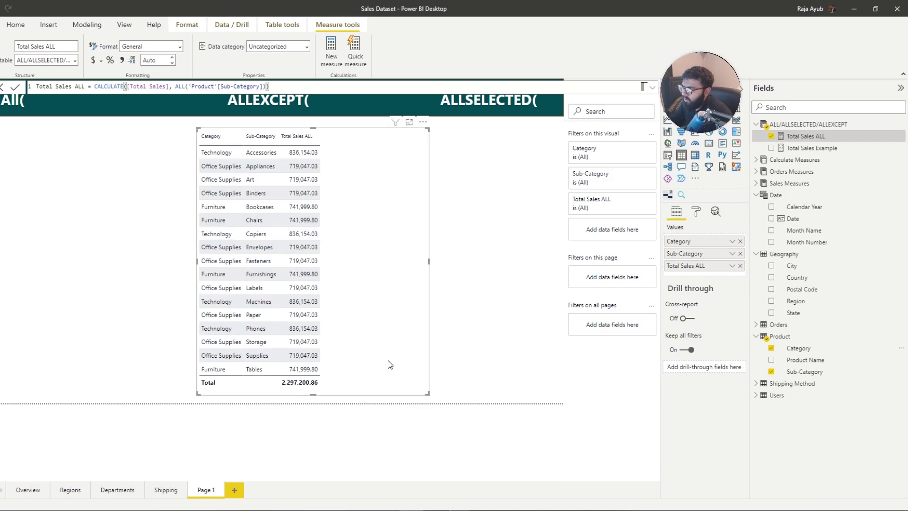
{"action": "left_click_drag", "start_coordinate": [376, 353], "coordinate": [370, 344]}
{"action": "left_click", "coordinate": [205, 125]}
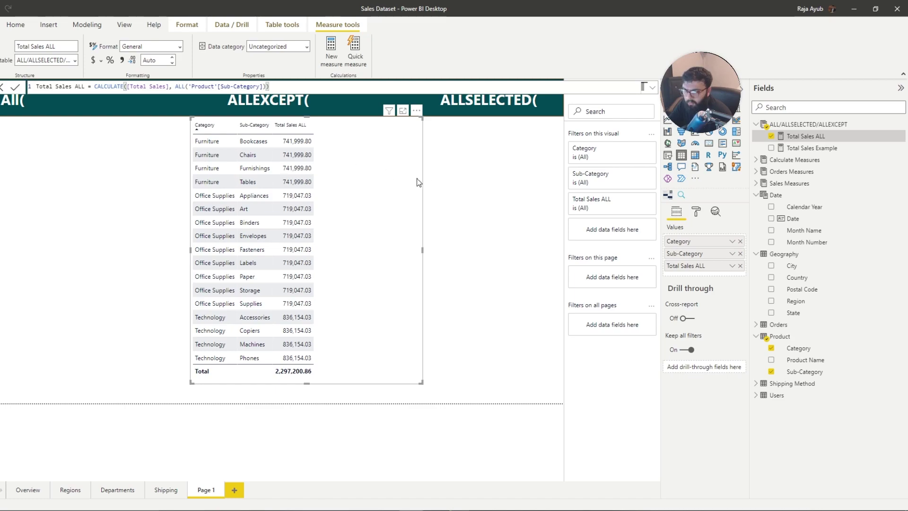
Review the Total Sales ALL formula, then remove Sub-Category from the table's Values
{"action": "left_click", "coordinate": [430, 184]}
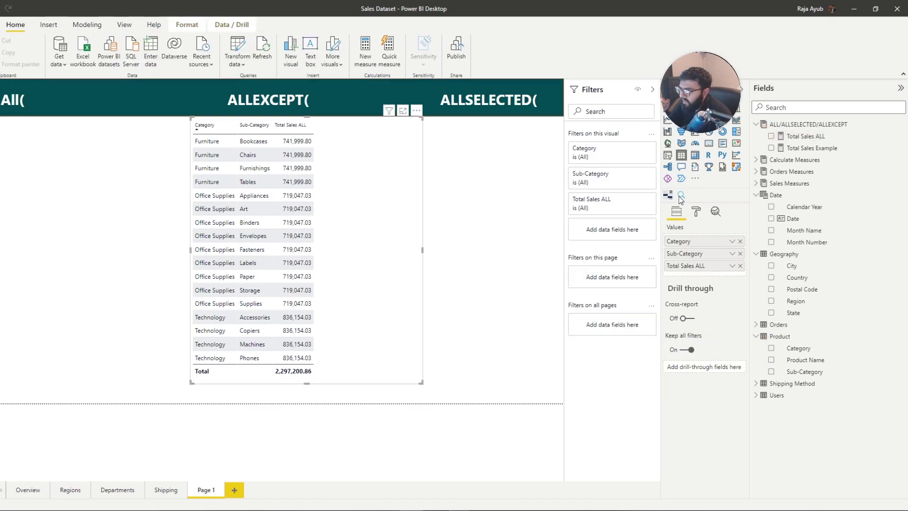
{"action": "left_click", "coordinate": [805, 136]}
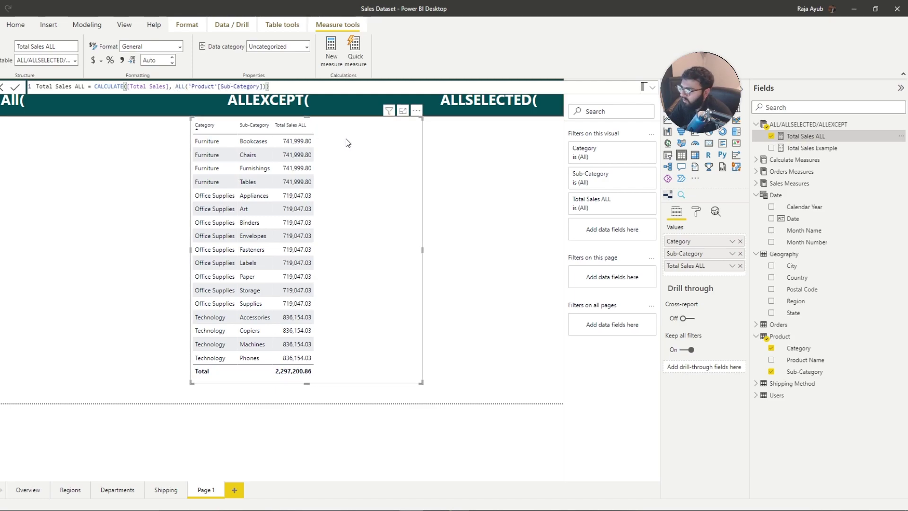
{"action": "left_click", "coordinate": [466, 169]}
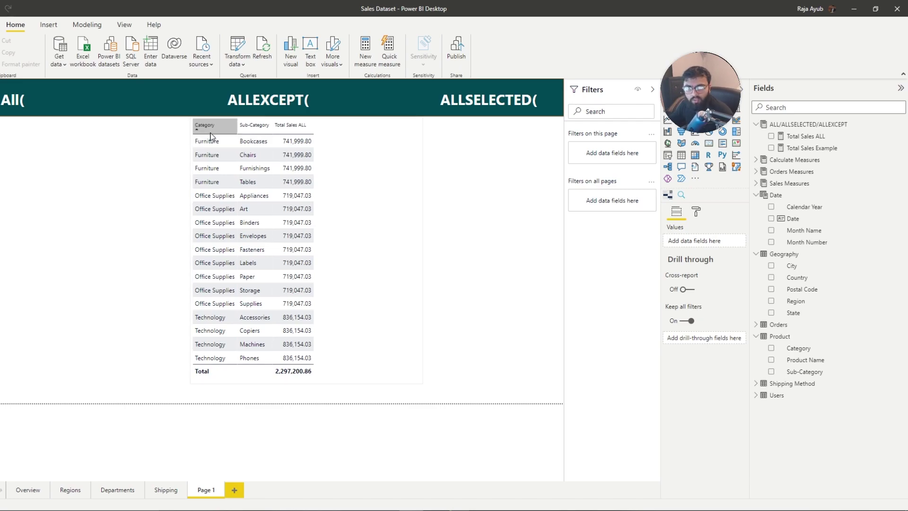
{"action": "left_click", "coordinate": [390, 262]}
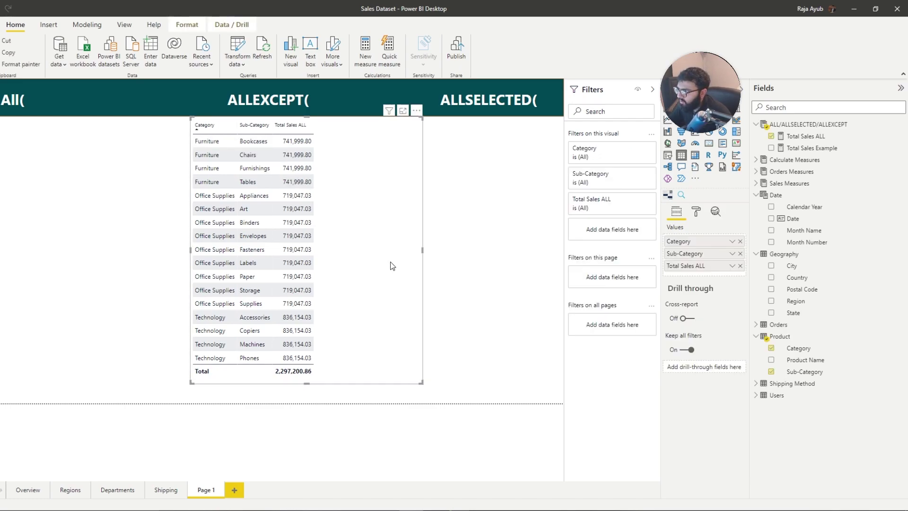
{"action": "left_click", "coordinate": [740, 254]}
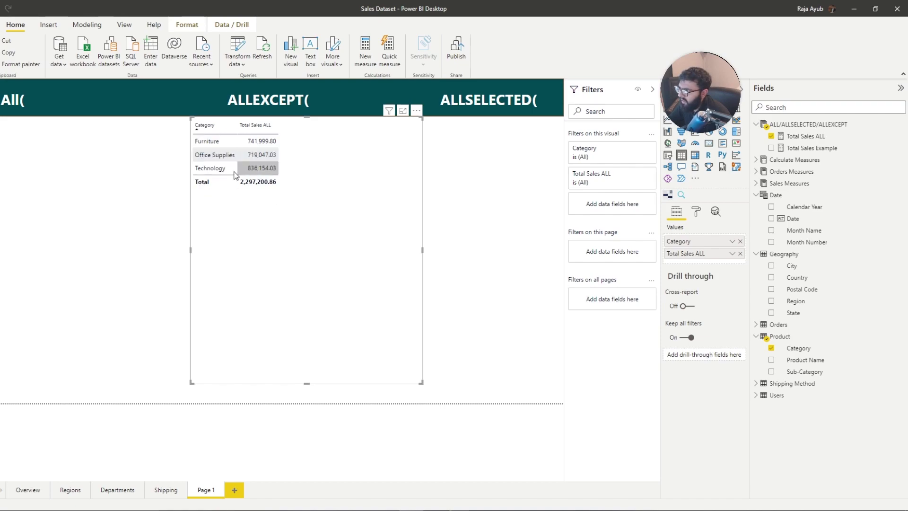
Try Sub-Category between Category and Total Sales ALL, then remove both fields
{"action": "left_click_drag", "start_coordinate": [807, 371], "coordinate": [687, 251]}
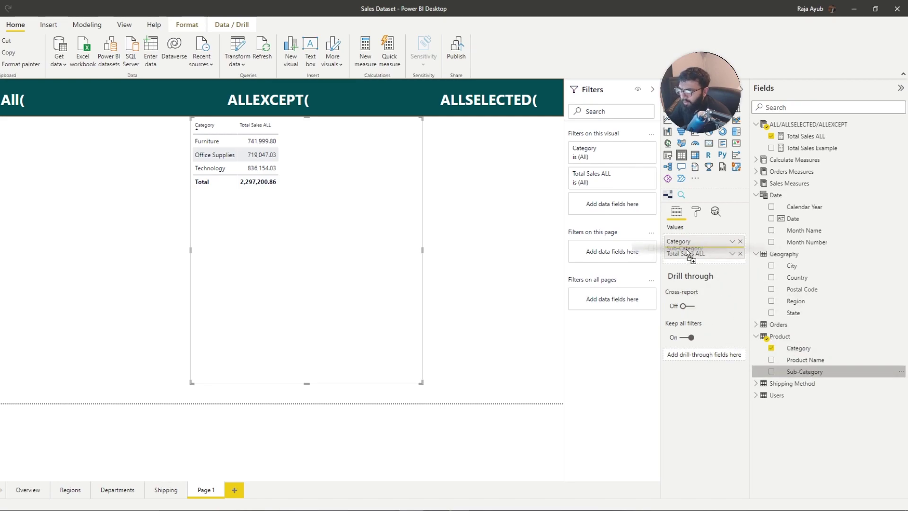
{"action": "left_click_drag", "start_coordinate": [687, 252], "coordinate": [688, 253]}
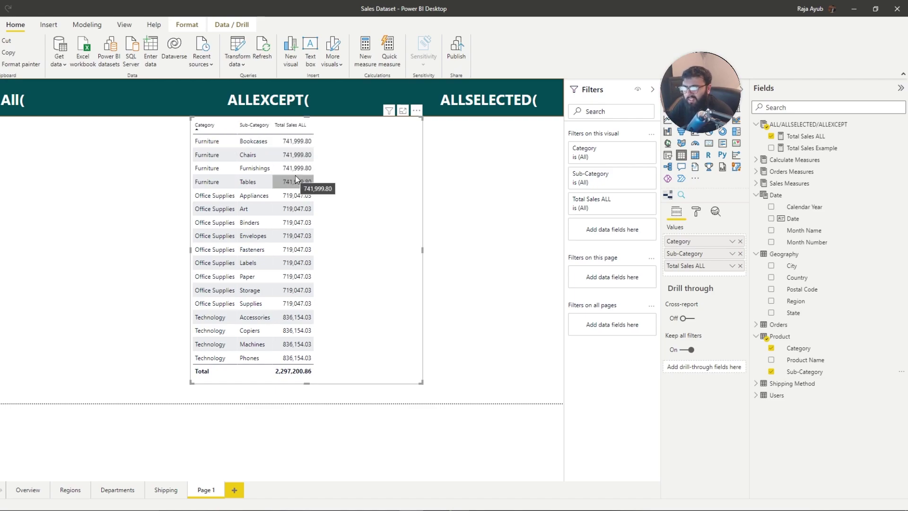
{"action": "left_click", "coordinate": [740, 254]}
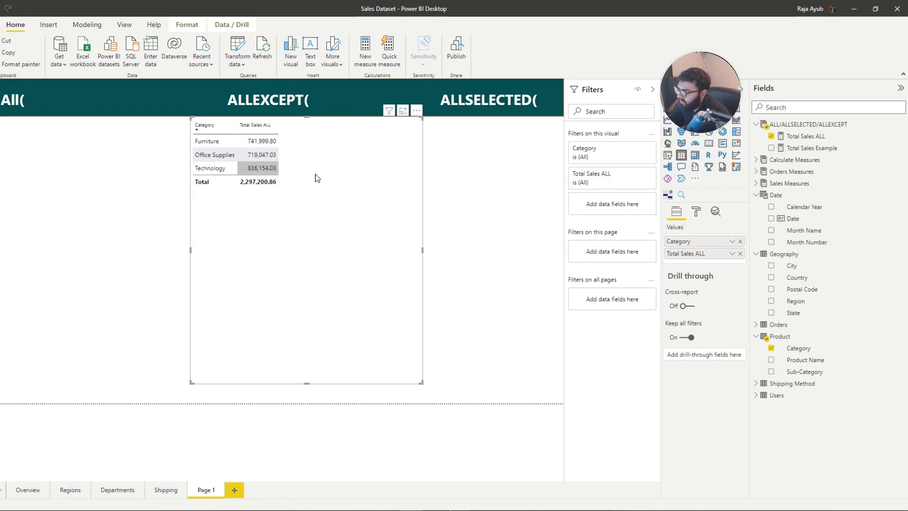
{"action": "left_click", "coordinate": [740, 253]}
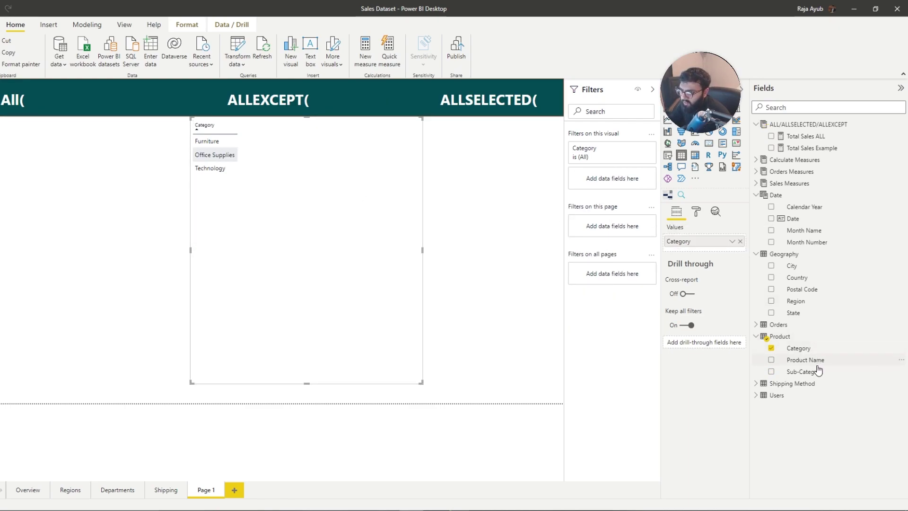
Briefly add Product Name, then add Sub-Category and Total Sales ALL after Category
{"action": "left_click_drag", "start_coordinate": [813, 361], "coordinate": [697, 255]}
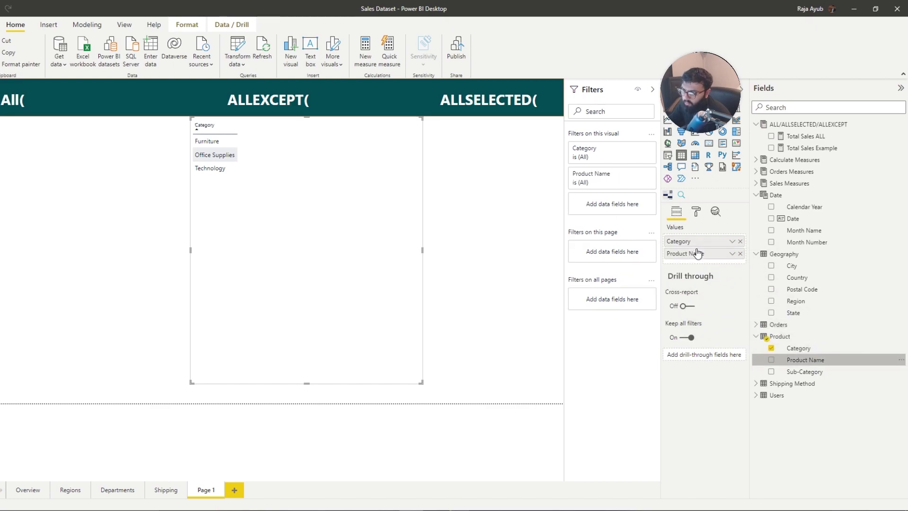
{"action": "left_click", "coordinate": [740, 254]}
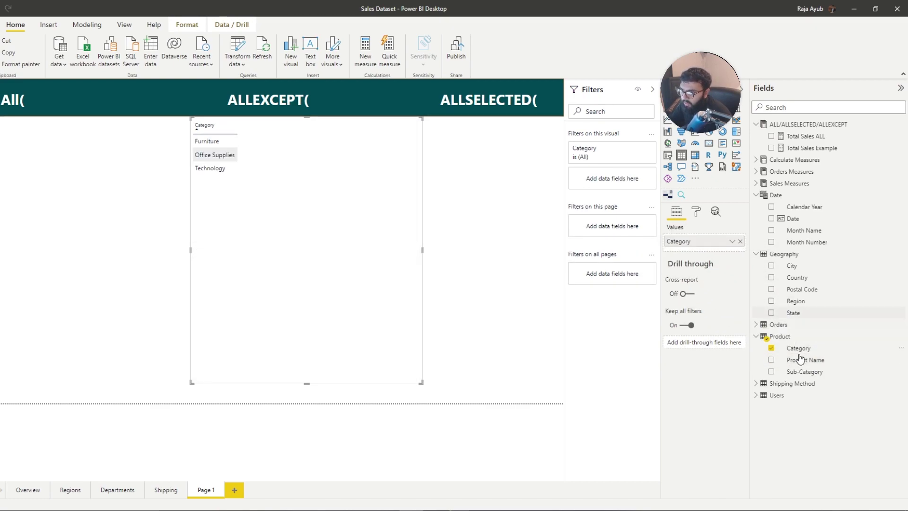
{"action": "left_click_drag", "start_coordinate": [804, 371], "coordinate": [697, 251]}
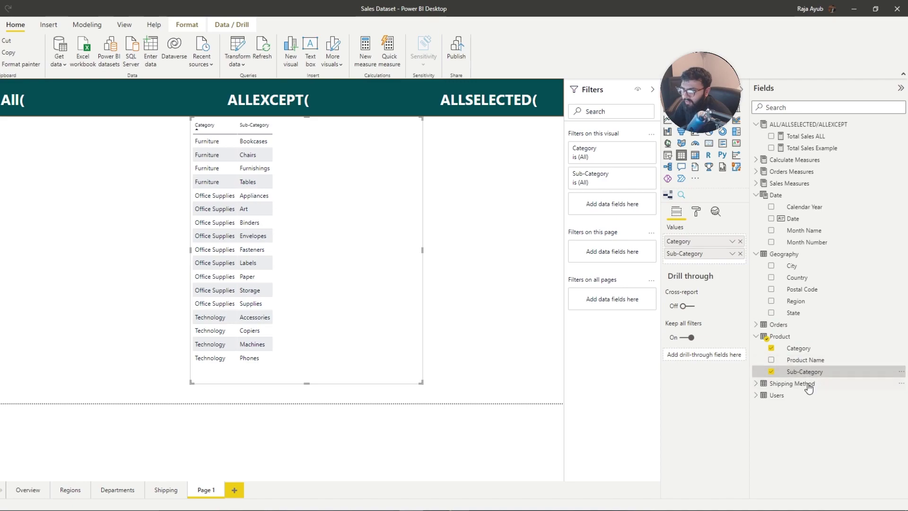
{"action": "left_click_drag", "start_coordinate": [805, 137], "coordinate": [730, 265]}
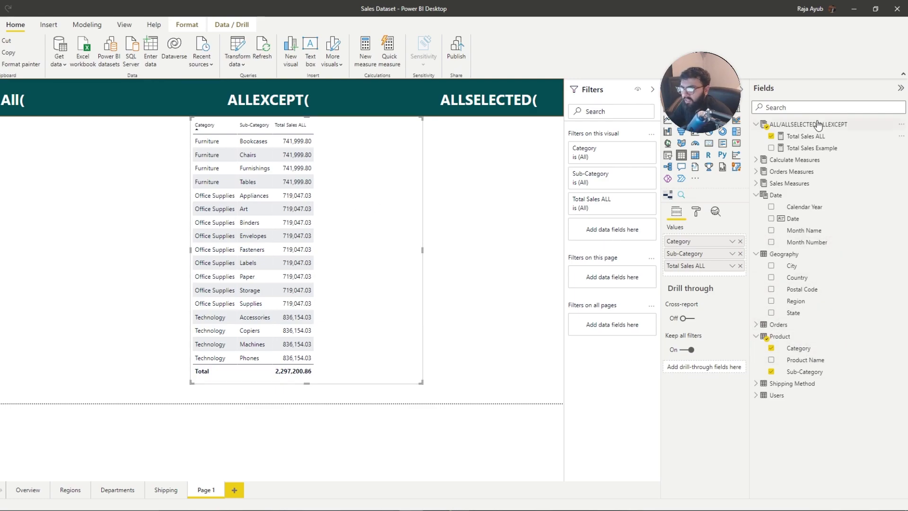
Change the Total Sales ALL argument from ALL('Product'[Sub-Category]) to ALL('Product') and commit it
{"action": "left_click", "coordinate": [825, 137]}
{"action": "left_click", "coordinate": [264, 86]}
{"action": "left_click_drag", "start_coordinate": [264, 86], "coordinate": [201, 86]}
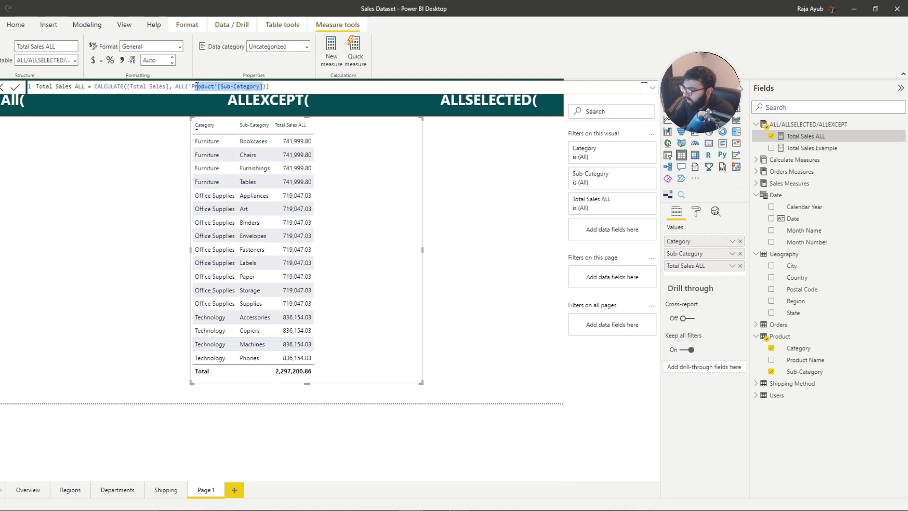
{"action": "type", "text": "roduct'"}
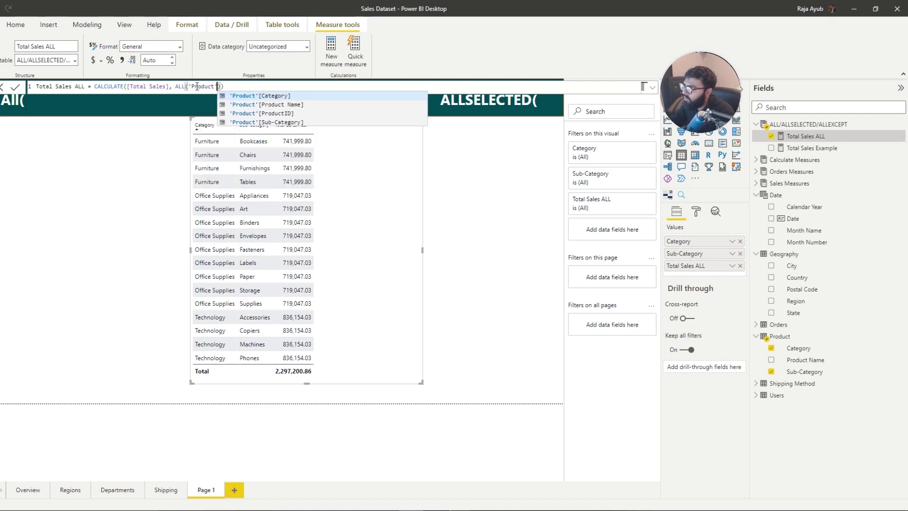
{"action": "key", "text": "Right"}
{"action": "key", "text": "Right"}
{"action": "key", "text": "Return"}
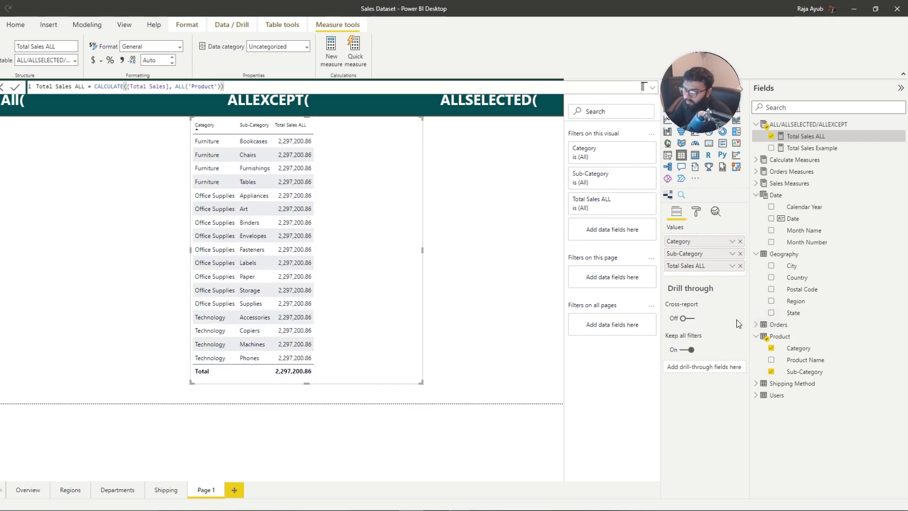
{"action": "left_click", "coordinate": [461, 320]}
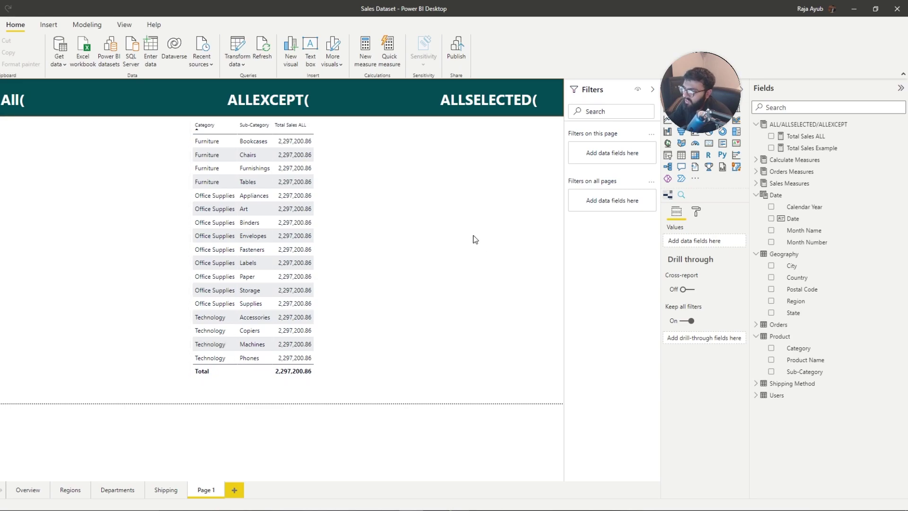
Review the % Breakdown Sales, Total Sales SUM and Total Sales ALL formulas, then remove % Breakdown Sales
{"action": "left_click", "coordinate": [410, 294]}
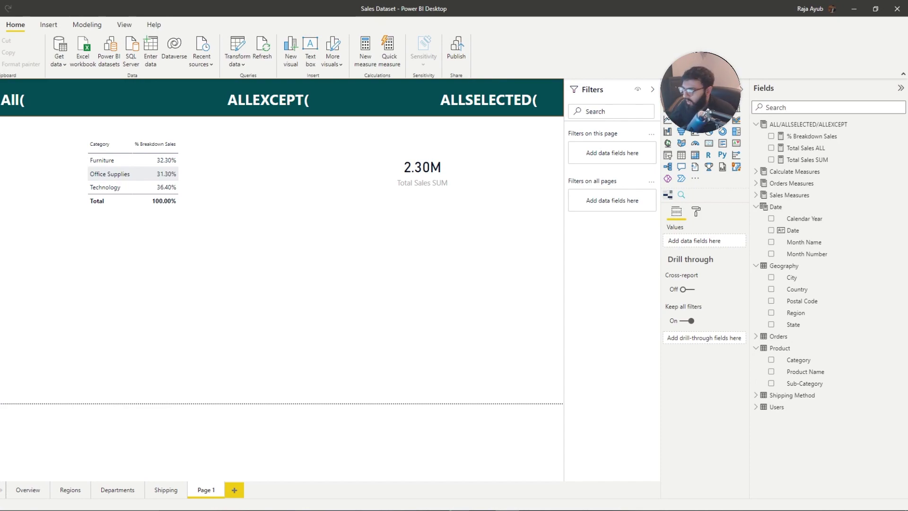
{"action": "left_click", "coordinate": [186, 327]}
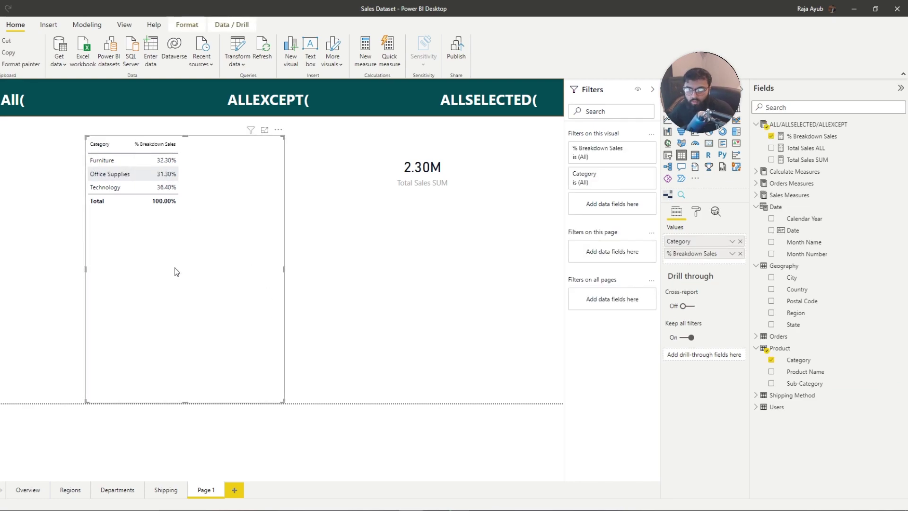
{"action": "left_click", "coordinate": [818, 137]}
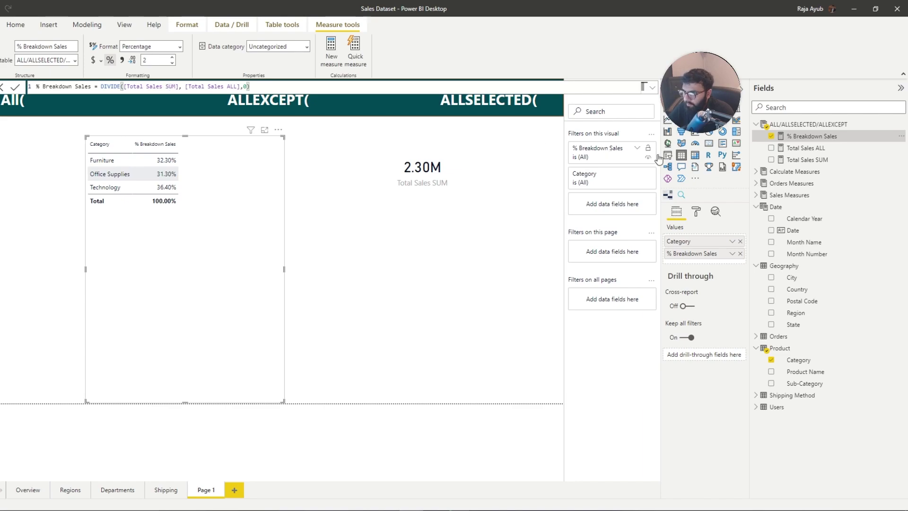
{"action": "left_click", "coordinate": [815, 159]}
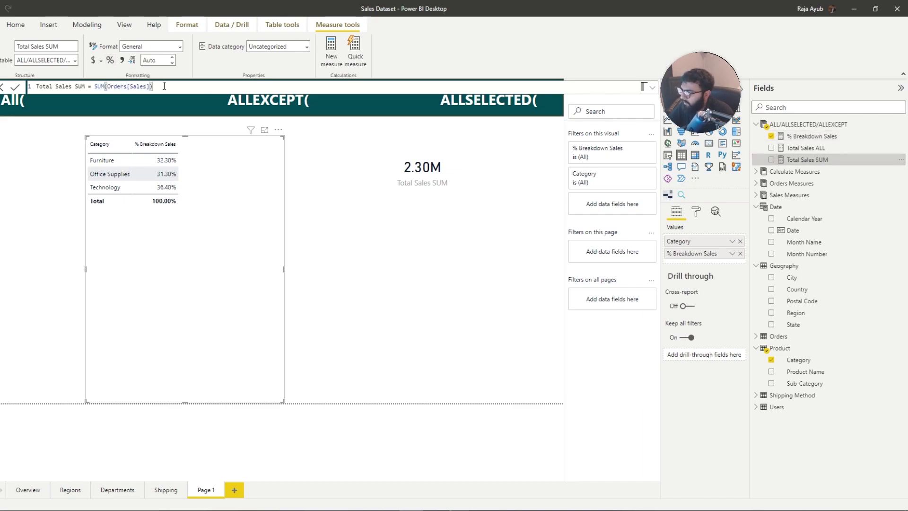
{"action": "left_click", "coordinate": [804, 148]}
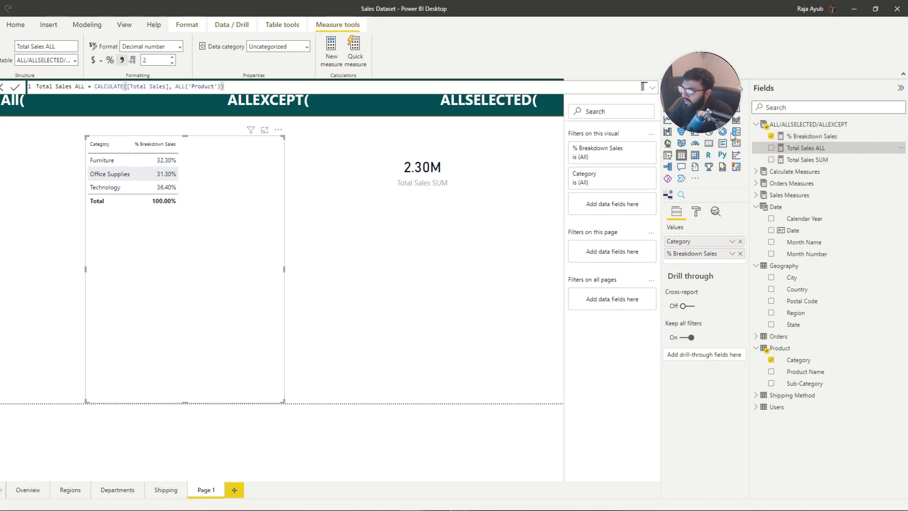
{"action": "left_click", "coordinate": [805, 136]}
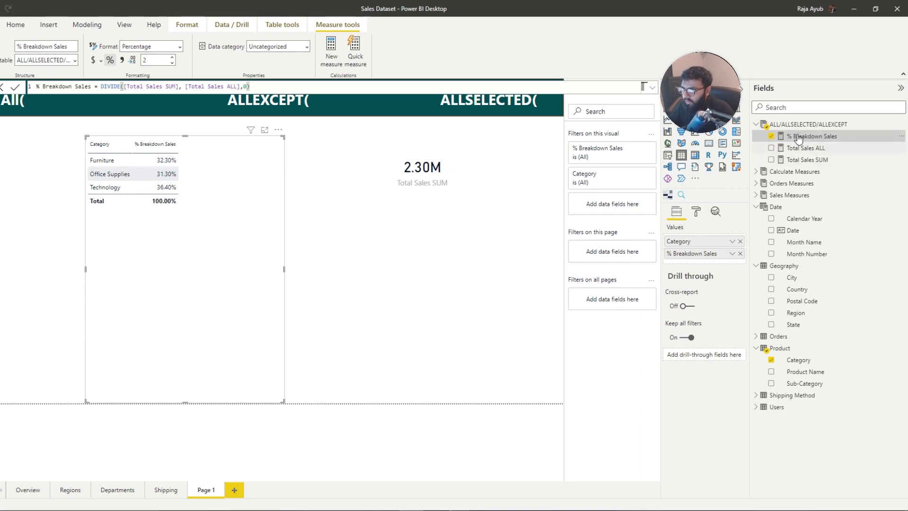
{"action": "left_click", "coordinate": [772, 137]}
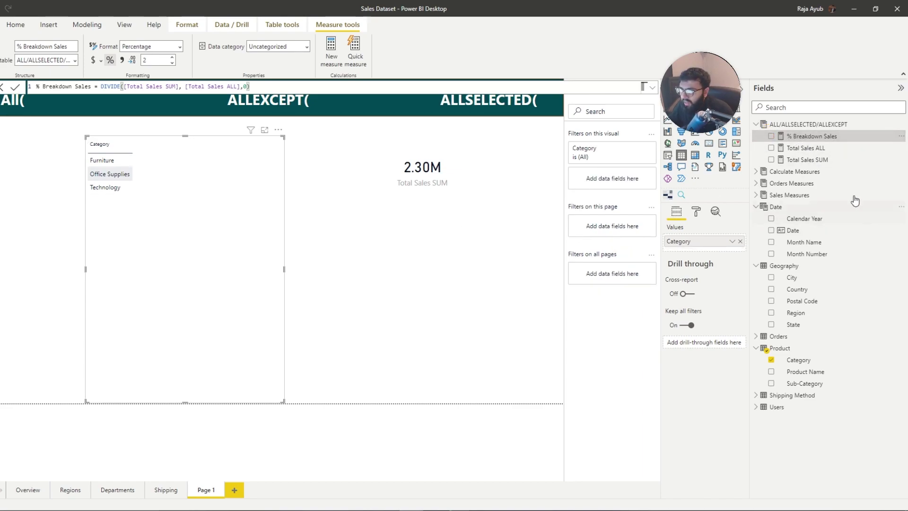
Add Total Sales SUM, Total Sales ALL and % Breakdown Sales columns, highlighting the DIVIDE numerator and denominator
{"action": "left_click_drag", "start_coordinate": [814, 162], "coordinate": [700, 251]}
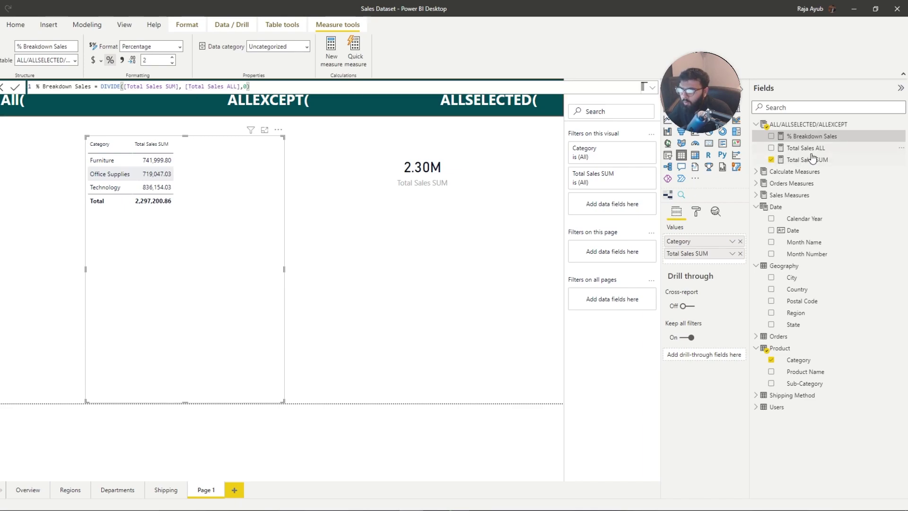
{"action": "left_click_drag", "start_coordinate": [810, 149], "coordinate": [722, 262]}
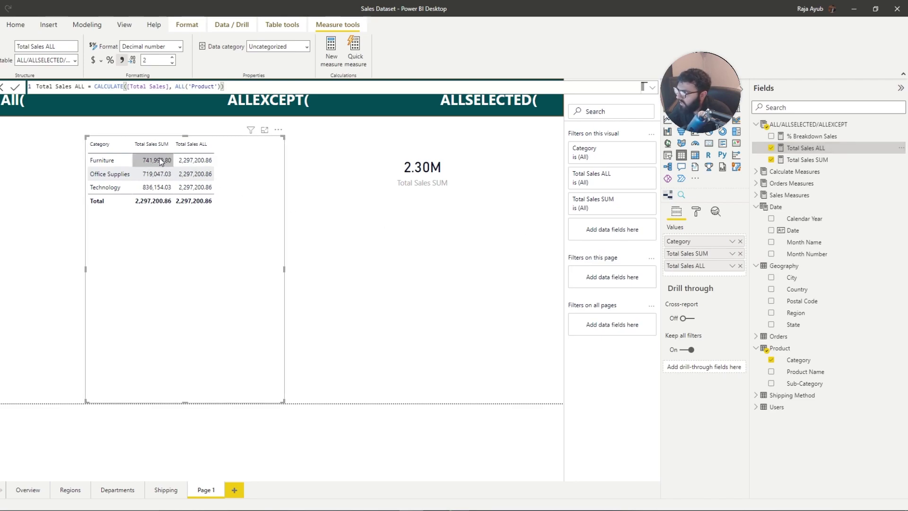
{"action": "left_click", "coordinate": [818, 137]}
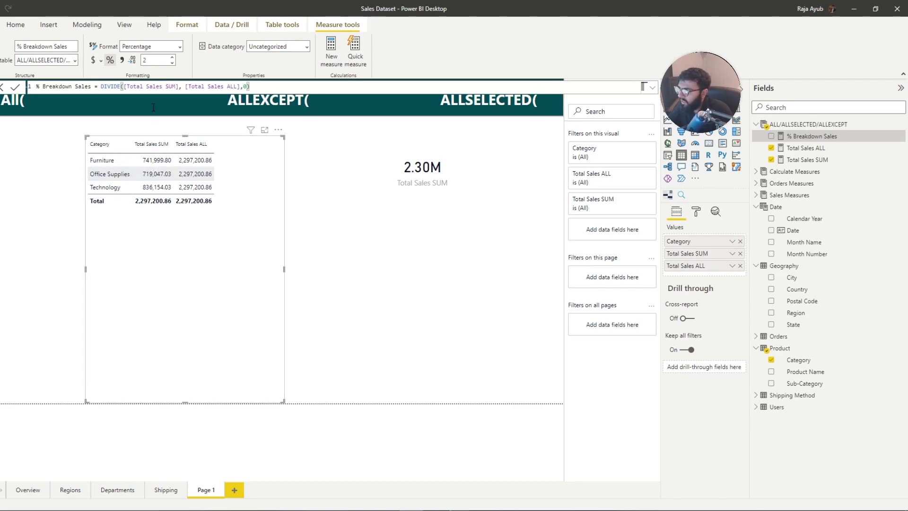
{"action": "left_click_drag", "start_coordinate": [182, 86], "coordinate": [125, 86]}
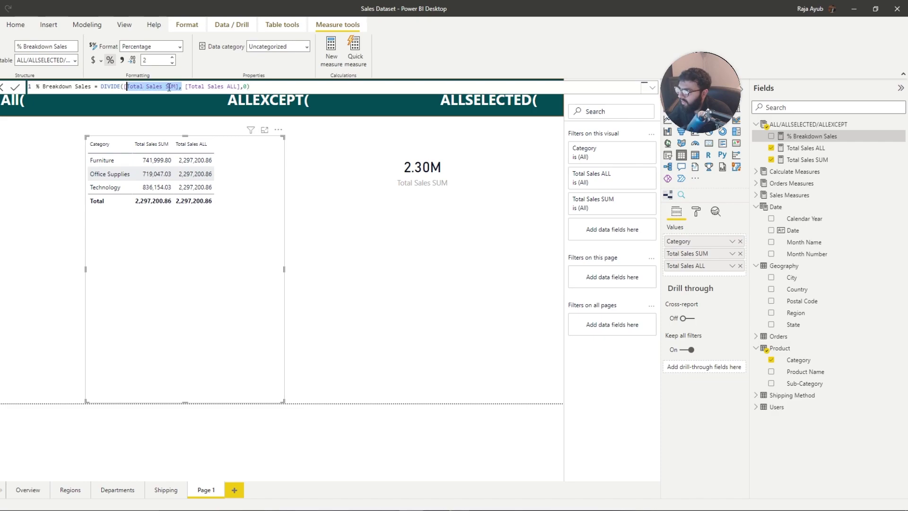
{"action": "left_click", "coordinate": [187, 86]}
{"action": "left_click_drag", "start_coordinate": [186, 86], "coordinate": [242, 86]}
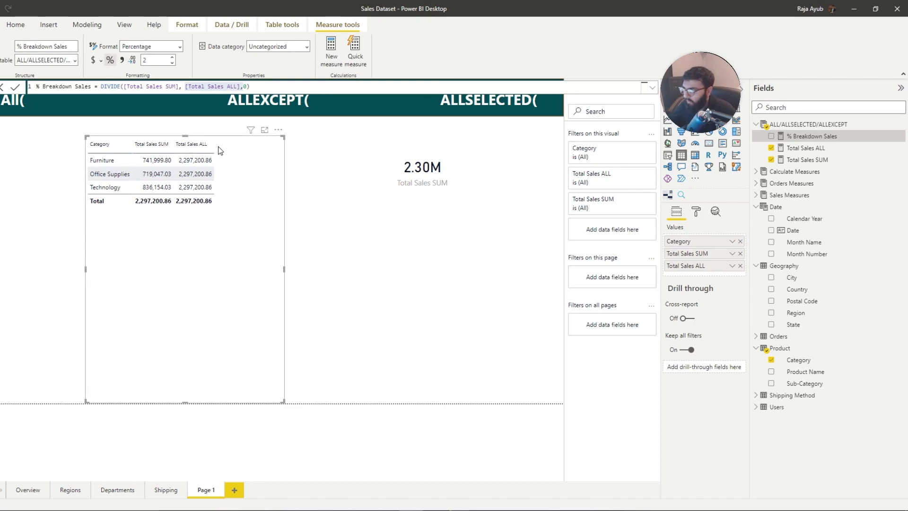
{"action": "left_click_drag", "start_coordinate": [813, 136], "coordinate": [705, 274]}
{"action": "left_click", "coordinate": [415, 256]}
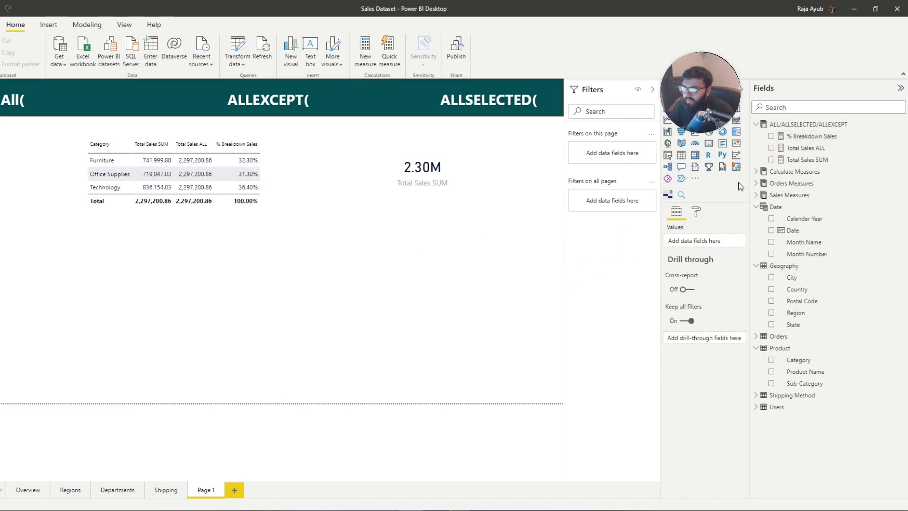
Rewrite Total Sales ALL as DIVIDE of Total Sales SUM over CALCULATE([Total Sales], ALL('Product'))
{"action": "left_click", "coordinate": [813, 136]}
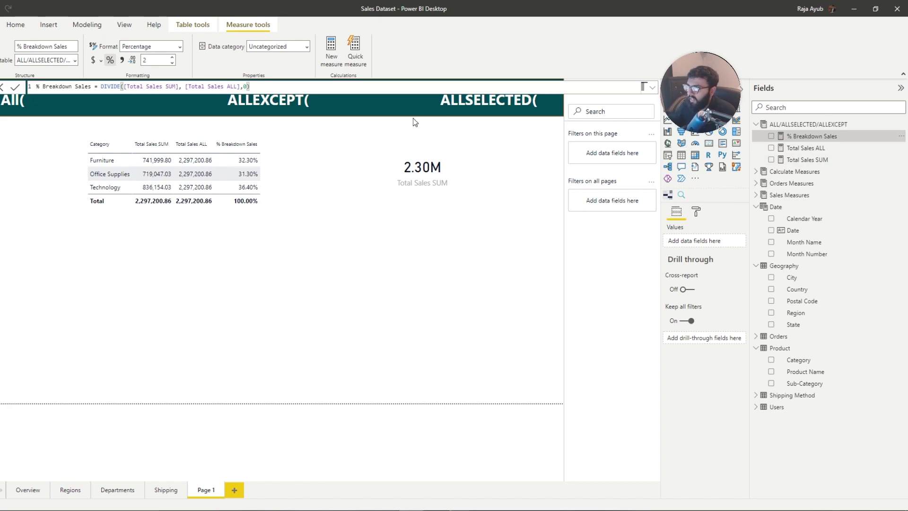
{"action": "left_click", "coordinate": [820, 150]}
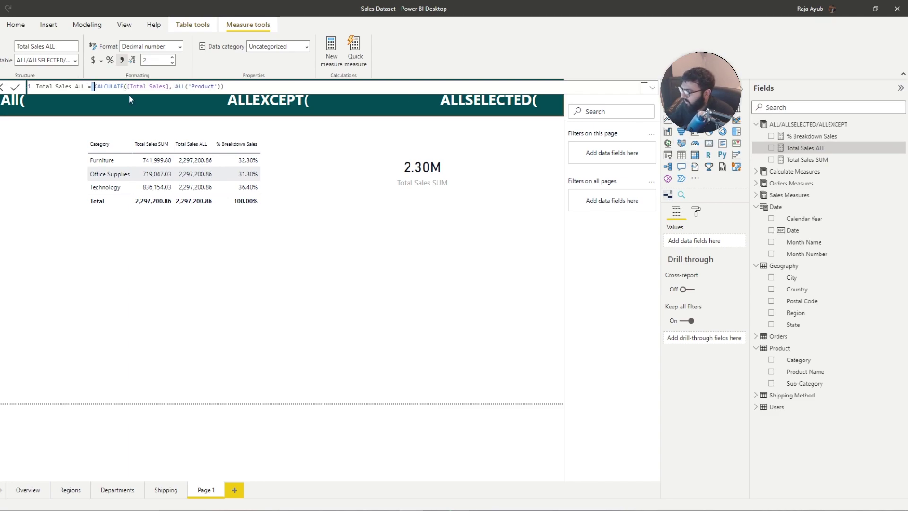
{"action": "type", "text": "["}
{"action": "type", "text": "IVIDE"}
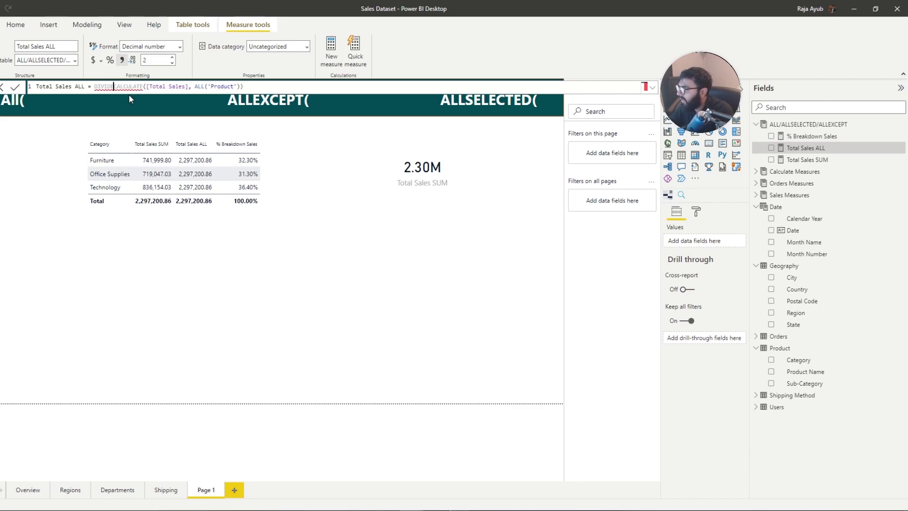
{"action": "type", "text": "("}
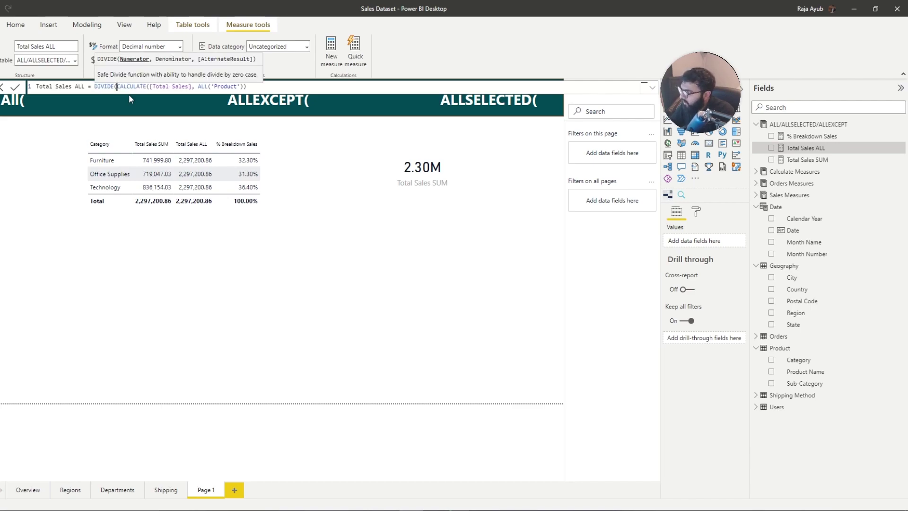
{"action": "type", "text": "Total Sal"}
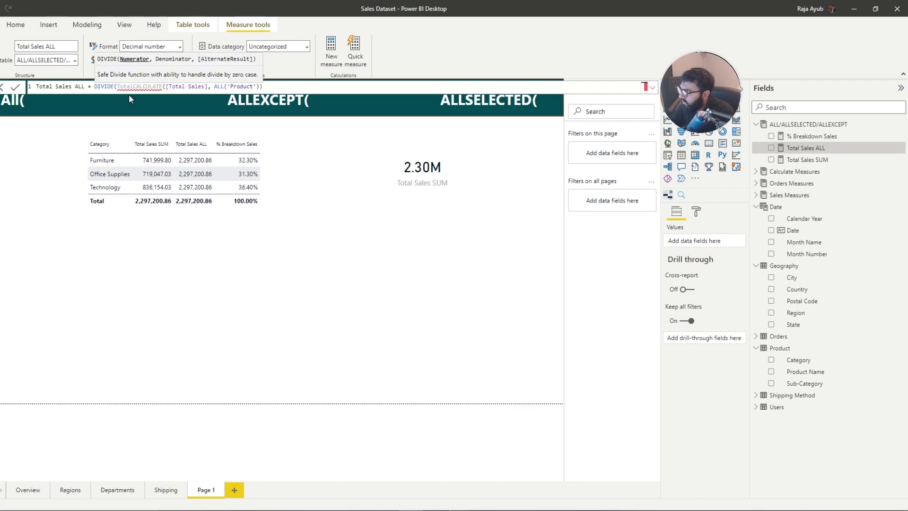
{"action": "key", "text": "BackSpace"}
{"action": "key", "text": "BackSpace"}
{"action": "key", "text": "BackSpace"}
{"action": "key", "text": "BackSpace"}
{"action": "key", "text": "BackSpace"}
{"action": "key", "text": "BackSpace"}
{"action": "key", "text": "BackSpace"}
{"action": "key", "text": "BackSpace"}
{"action": "key", "text": "BackSpace"}
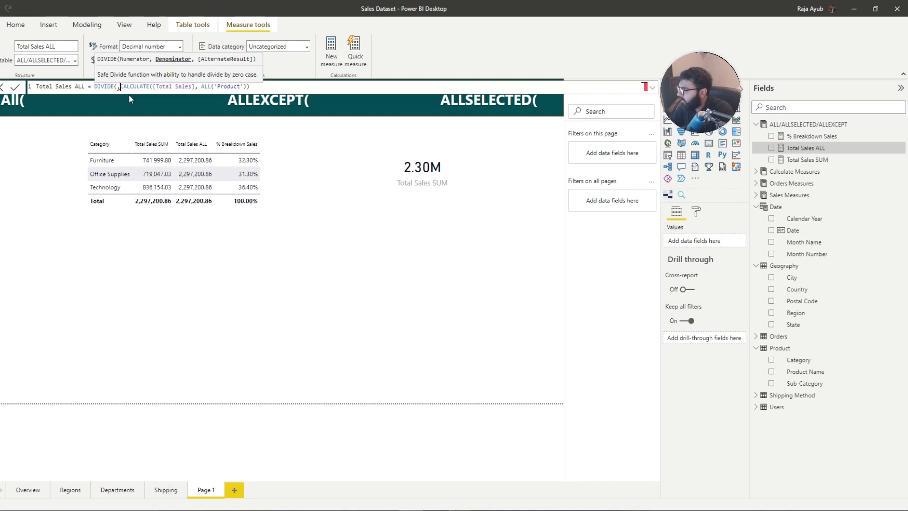
{"action": "type", "text": "Total Sa"}
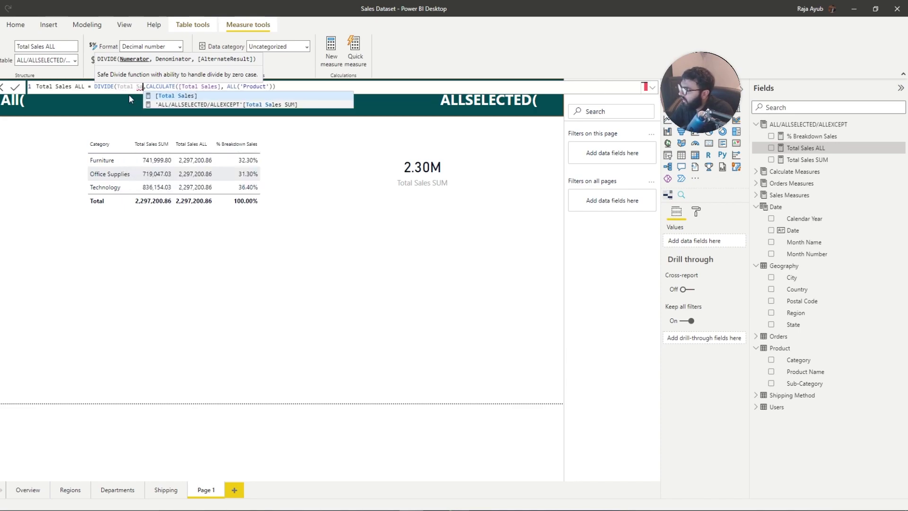
{"action": "key", "text": "Tab"}
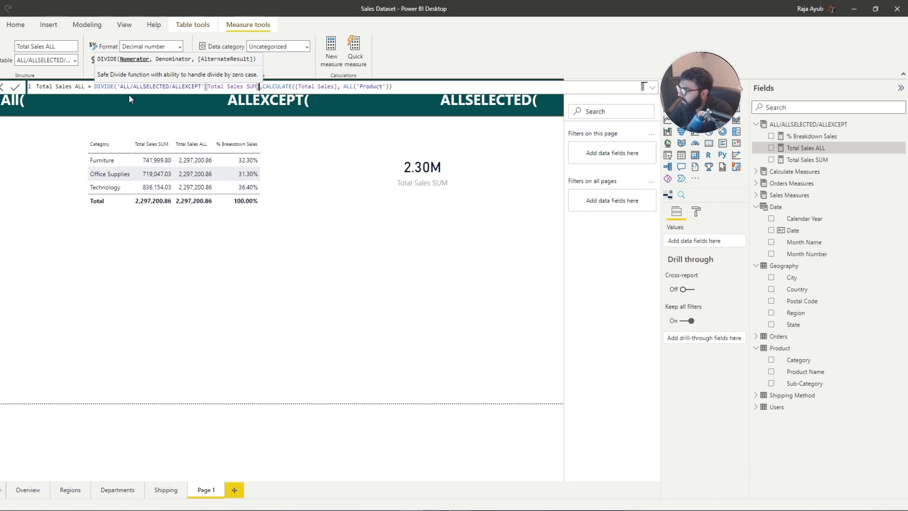
{"action": "key", "text": "Return"}
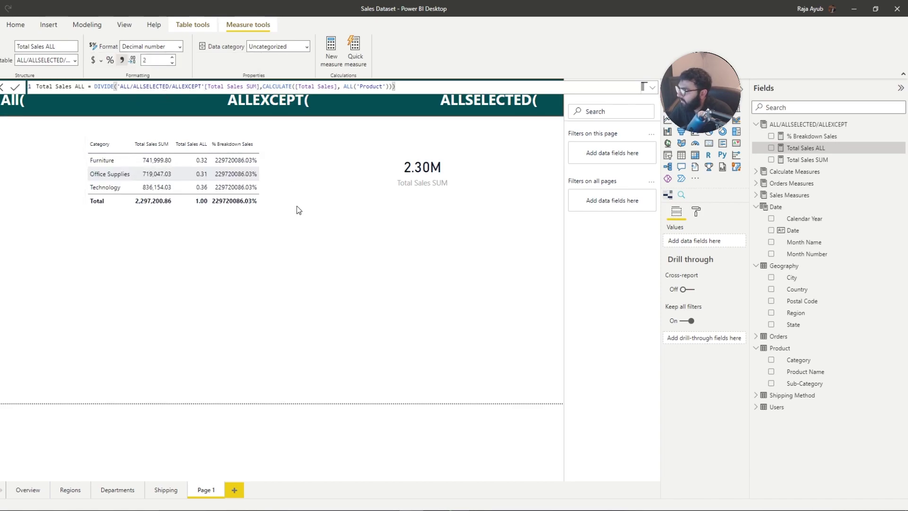
{"action": "left_click", "coordinate": [273, 241]}
Remove % Breakdown Sales and Total Sales SUM, and delete the table prefix in Total Sales ALL's formula
{"action": "left_click", "coordinate": [740, 278]}
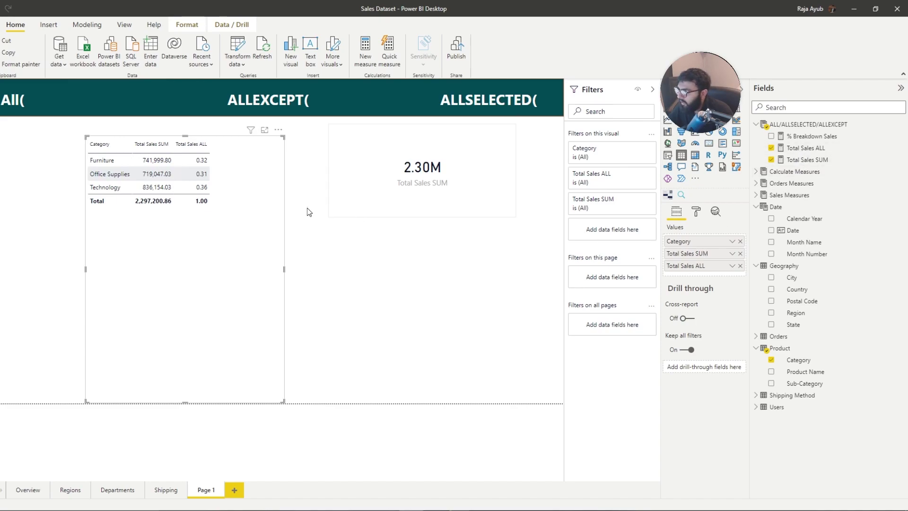
{"action": "left_click", "coordinate": [740, 253]}
{"action": "left_click", "coordinate": [805, 148]}
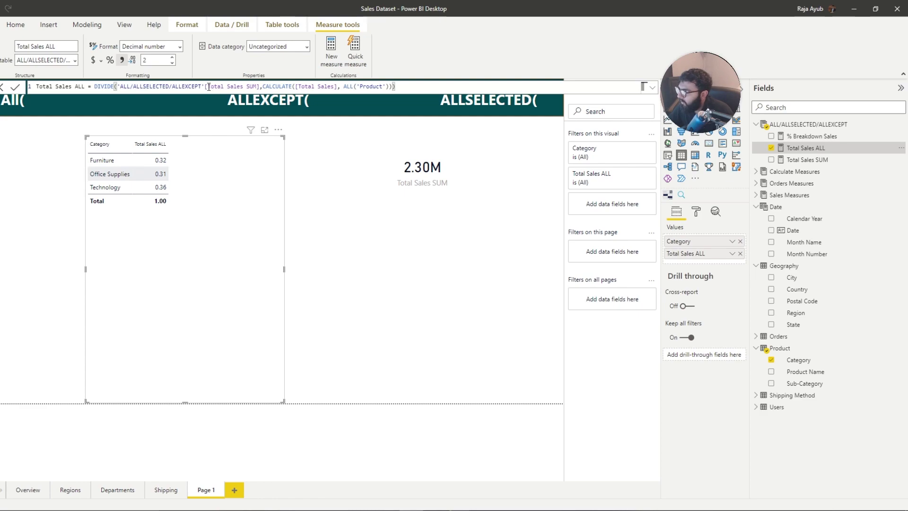
{"action": "left_click_drag", "start_coordinate": [204, 88], "coordinate": [129, 89]}
{"action": "key", "text": "BackSpace"}
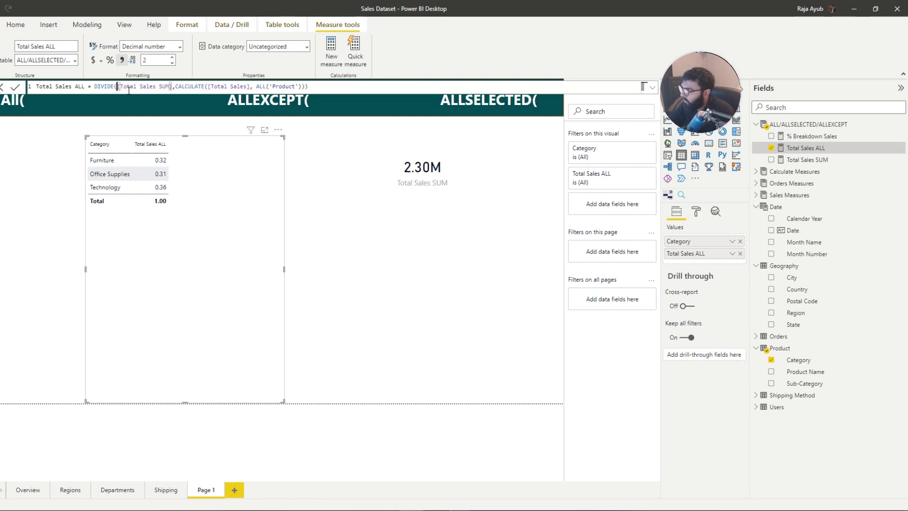
{"action": "key", "text": "Return"}
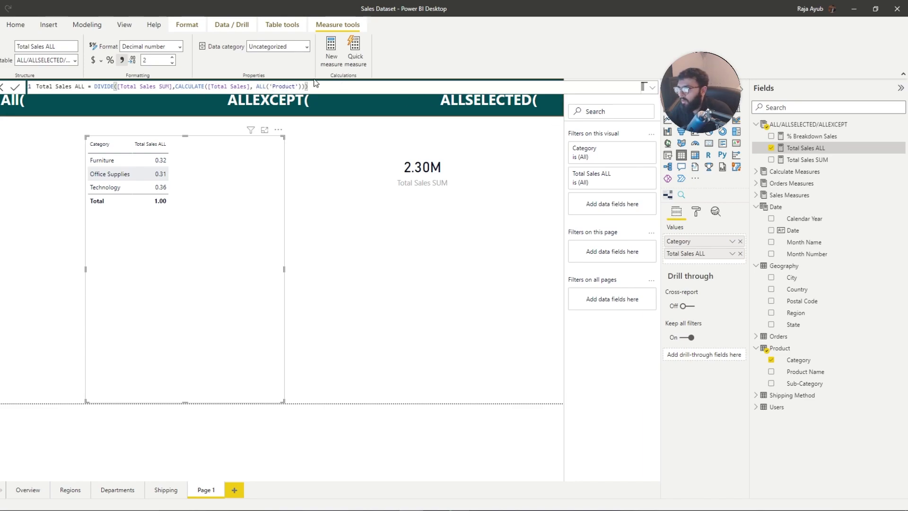
Select the Total Sales ALL measure in the Fields pane, cancelling an accidental rename
{"action": "left_click", "coordinate": [810, 137]}
{"action": "left_click", "coordinate": [809, 149]}
{"action": "double_click", "coordinate": [809, 149]}
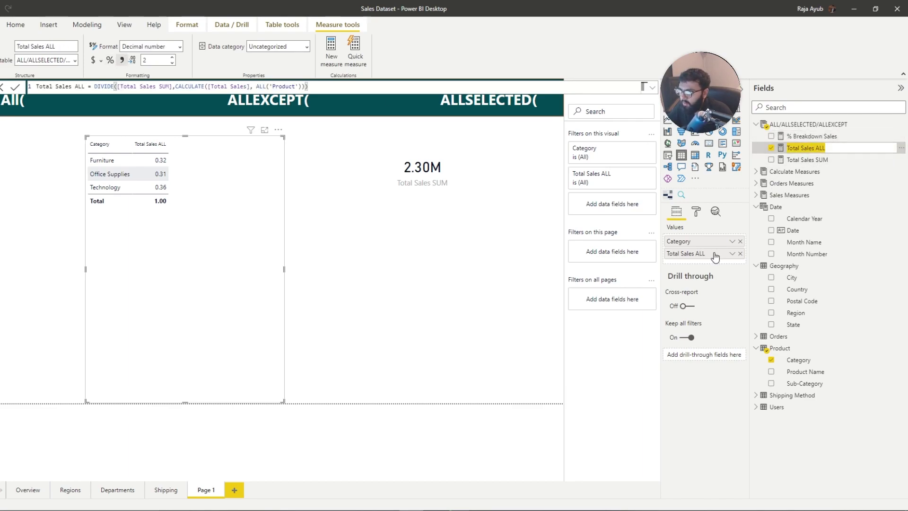
{"action": "left_click", "coordinate": [862, 145]}
{"action": "left_click", "coordinate": [810, 137]}
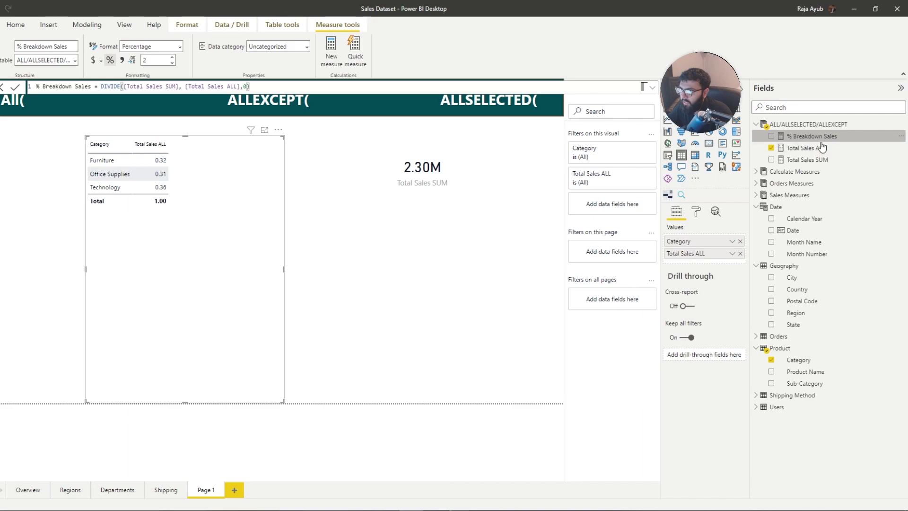
{"action": "left_click", "coordinate": [809, 148]}
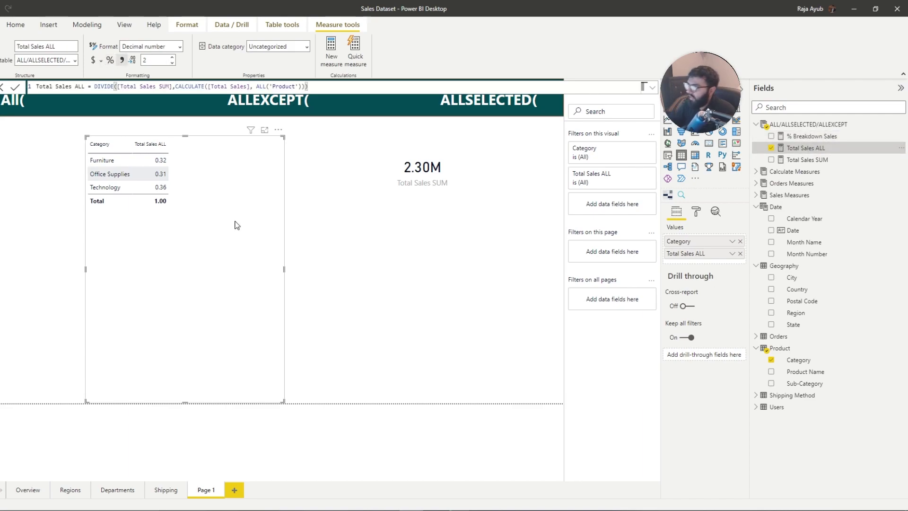